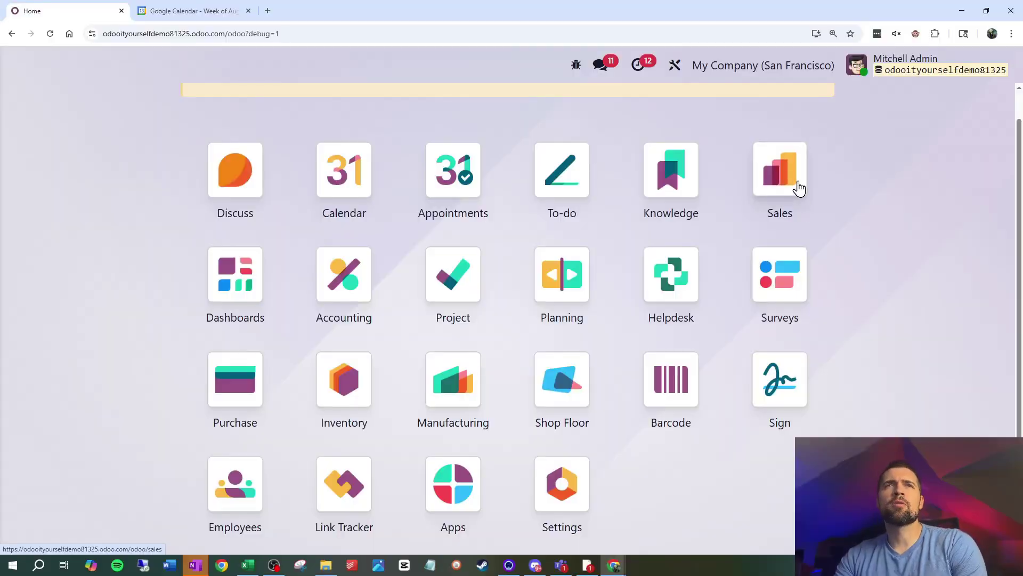
Cancel sales order S00032 for Deco Addict from the Sales app and confirm
click(798, 187)
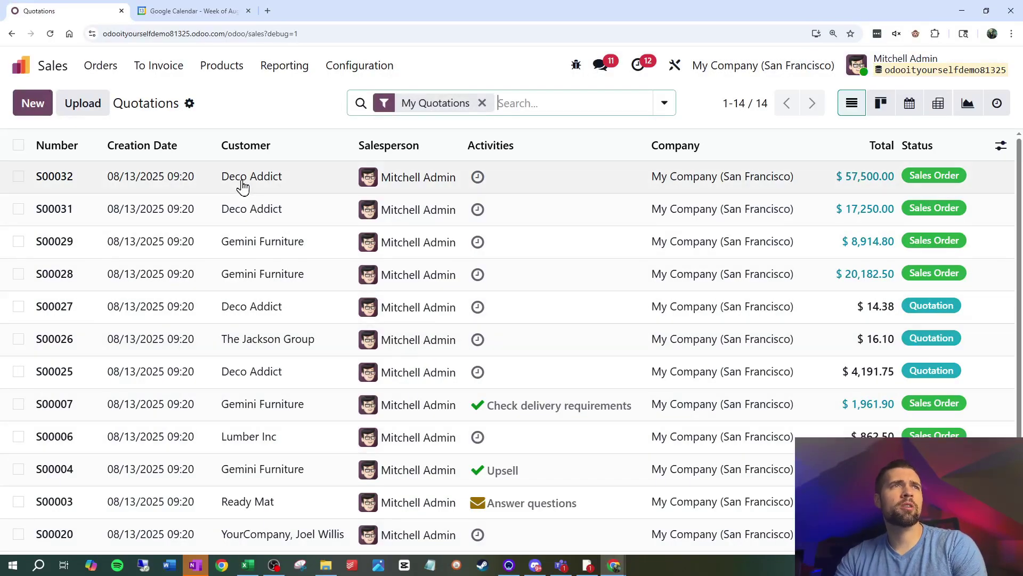
click(243, 187)
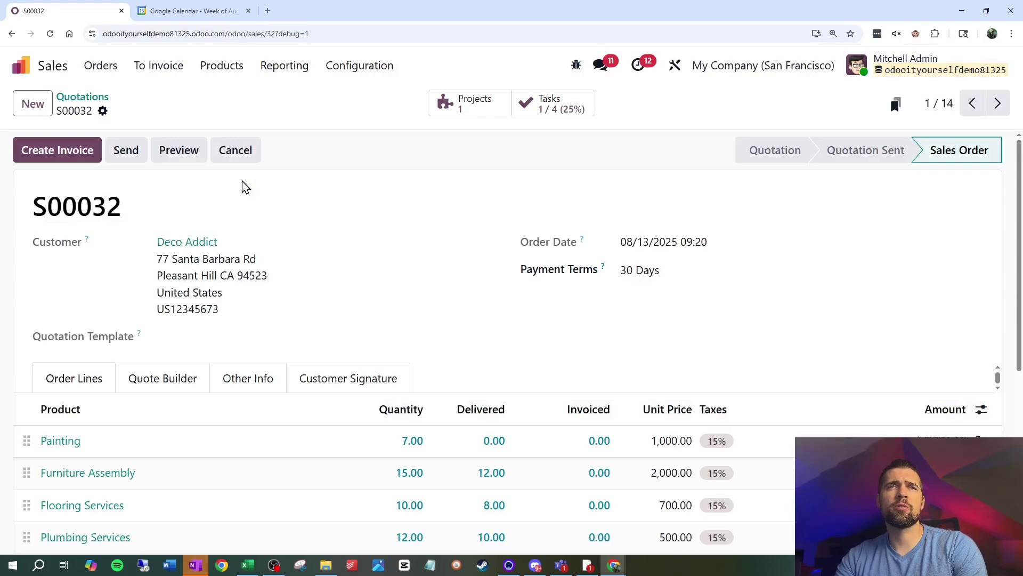
key(ctrl+minus)
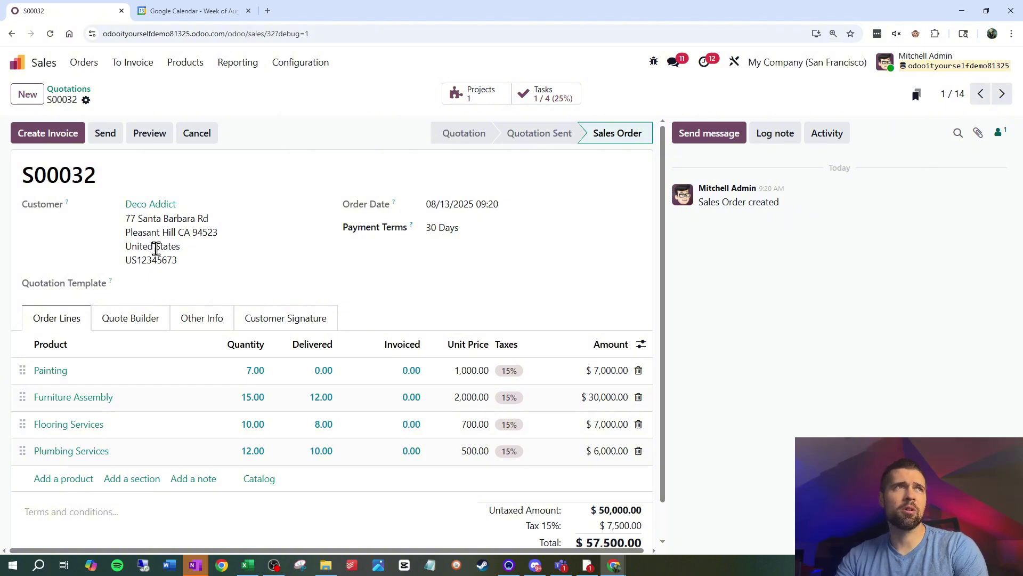
click(195, 133)
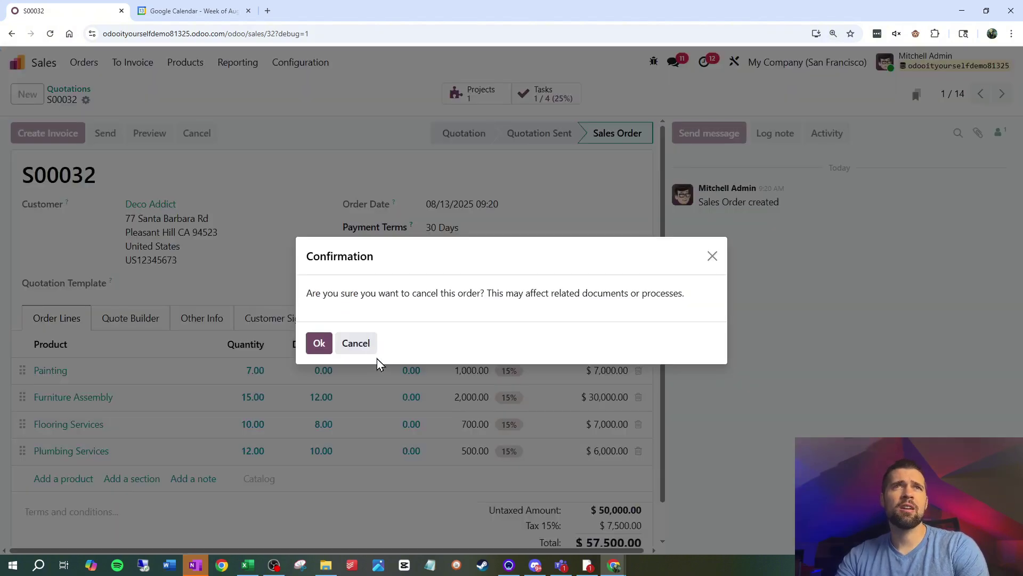
click(321, 346)
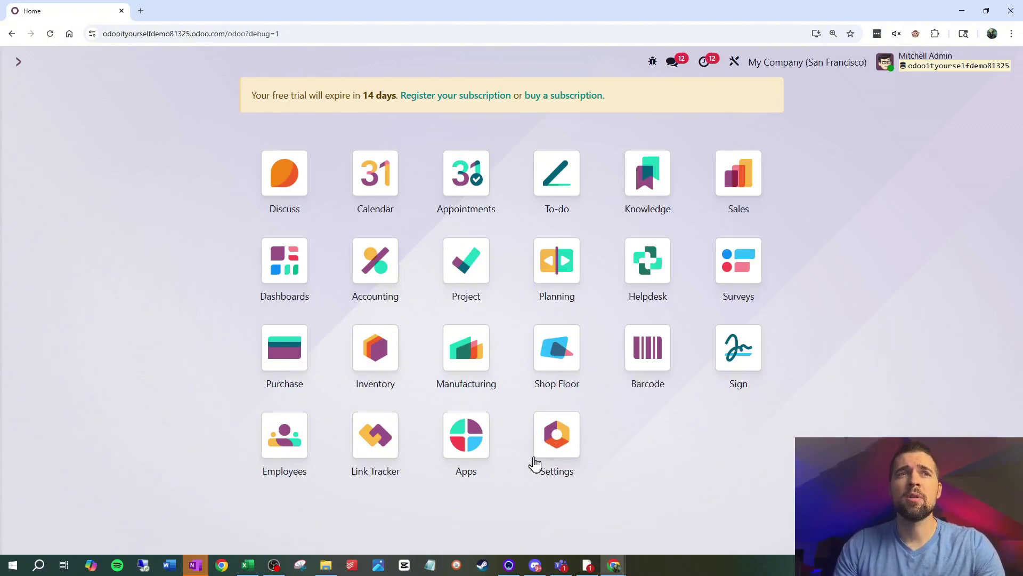
Search for 'audit' to list matching menu entries such as Accounting's Audit Trail
click(547, 460)
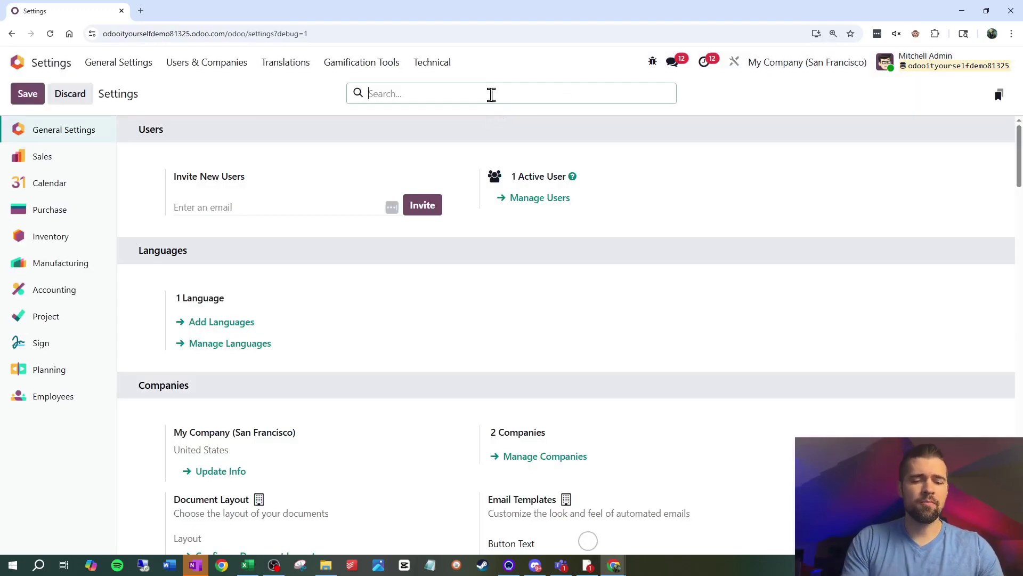
text(audit)
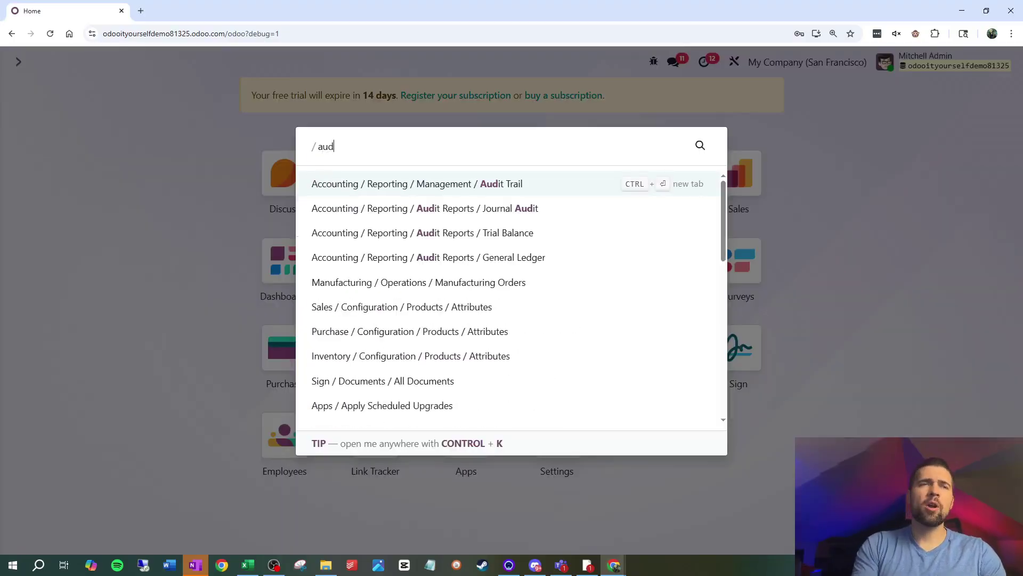
Open Accounting's Audit Trail report and scroll through its 175 logged changes
click(537, 190)
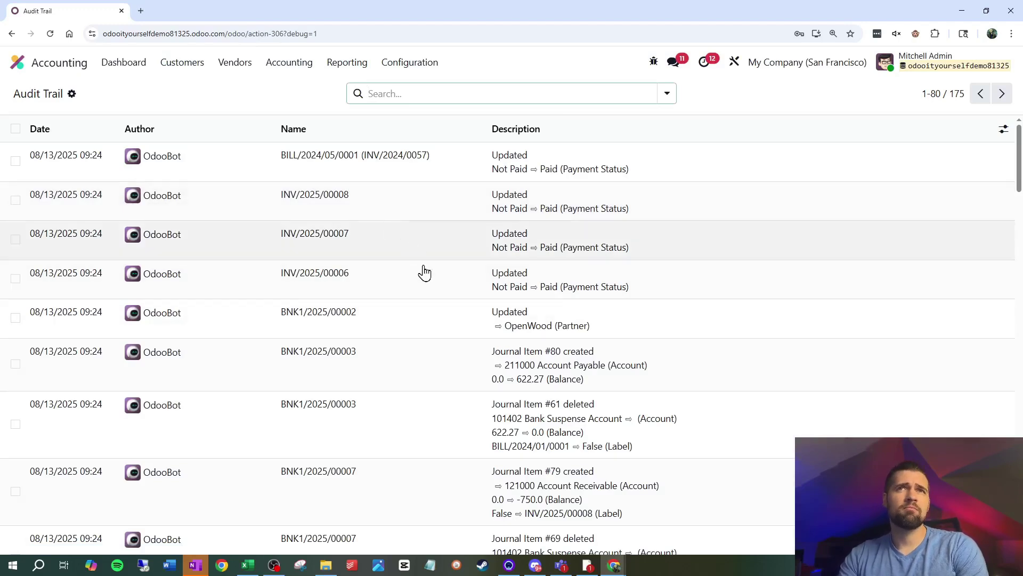
scroll(429, 287, down, 5)
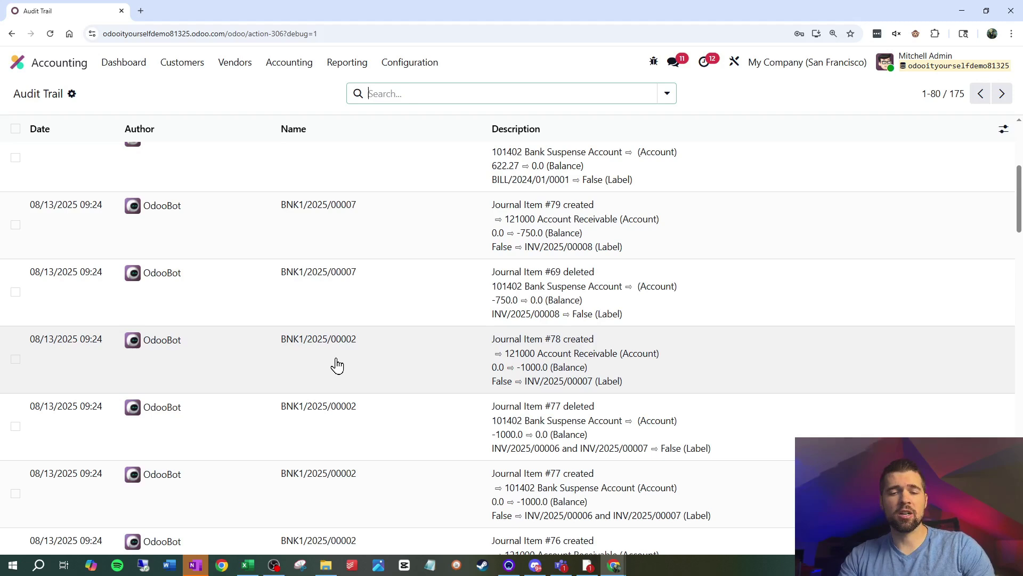
scroll(336, 365, down, 7)
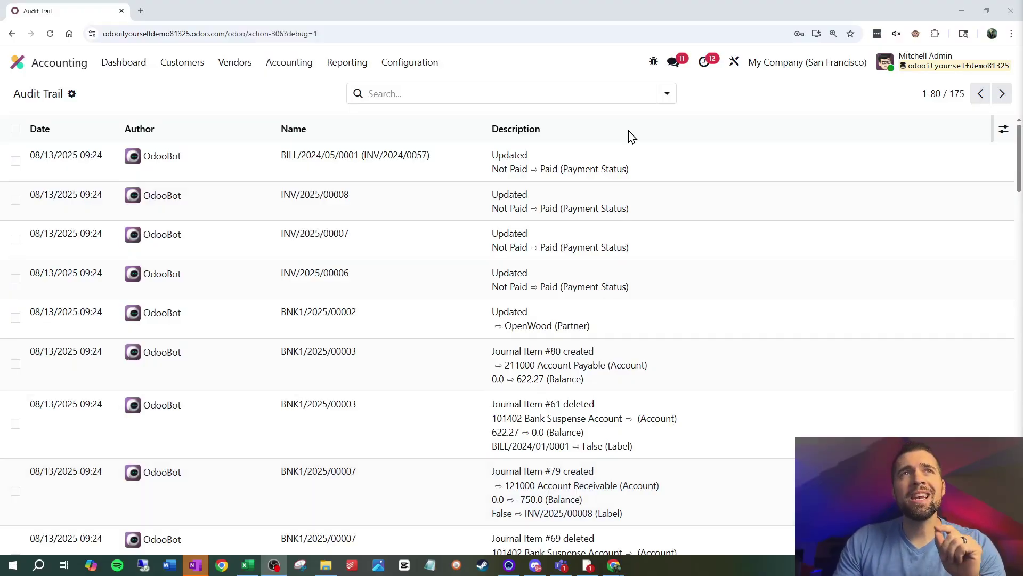
click(667, 94)
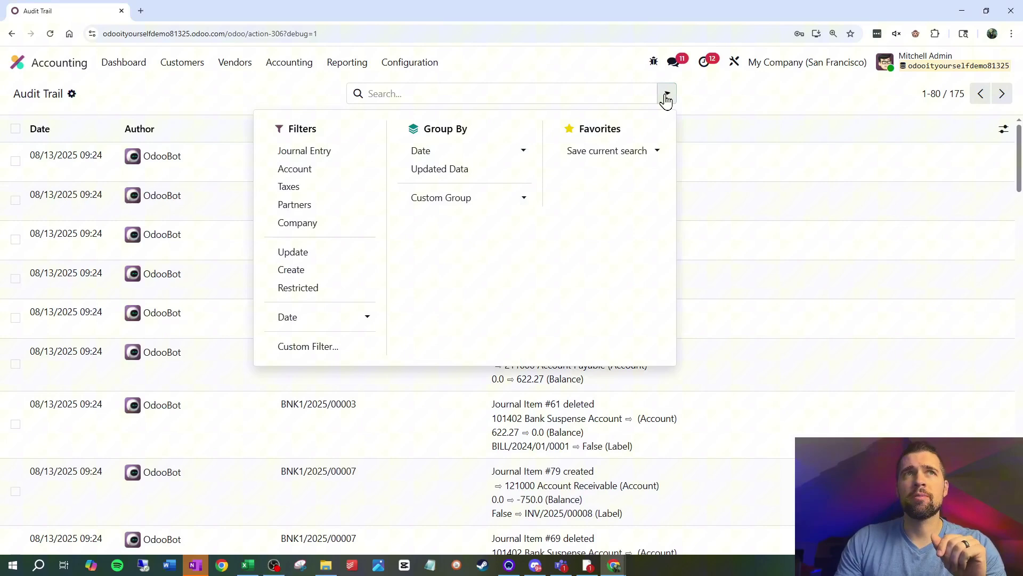
click(471, 208)
scroll(480, 299, down, 3)
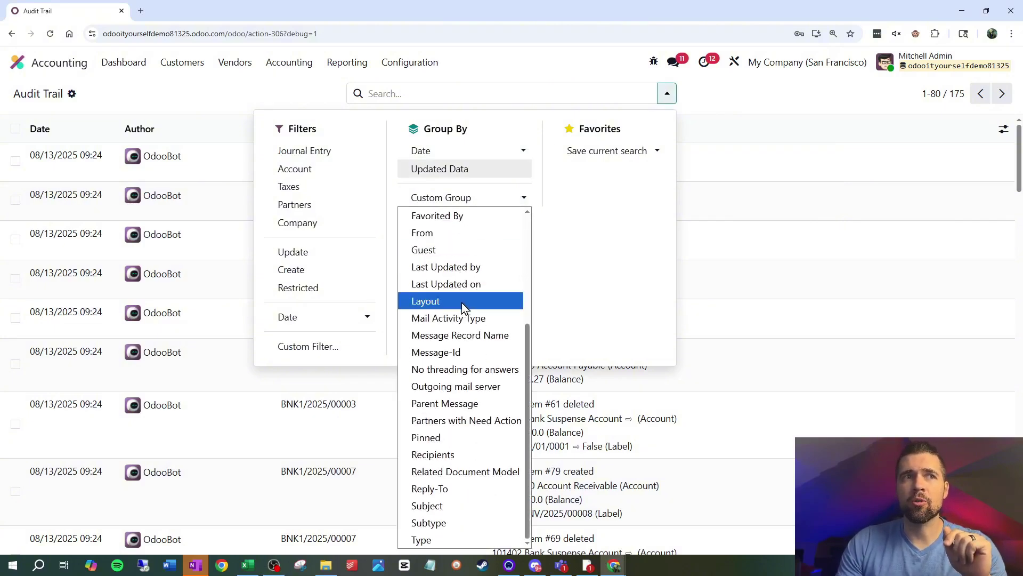
click(485, 471)
click(246, 92)
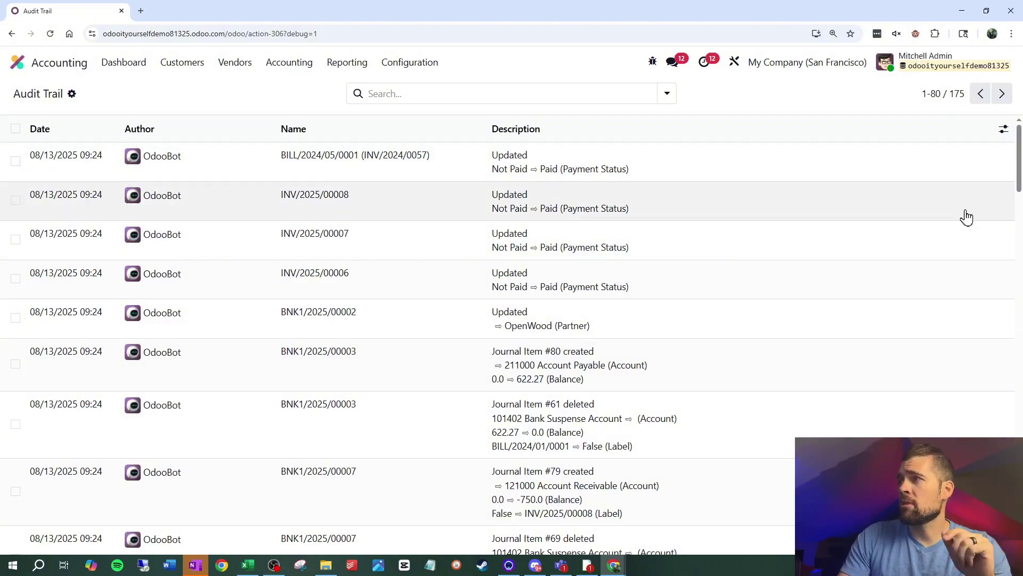
In Studio's menu editor, open the Audit Trail entry under Accounting > Reporting > Management
click(734, 64)
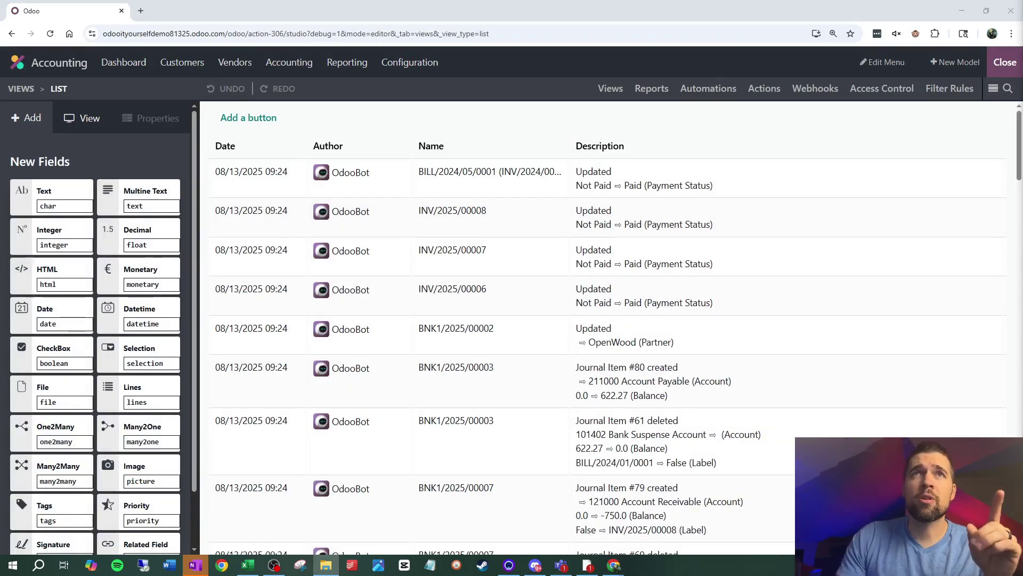
click(884, 64)
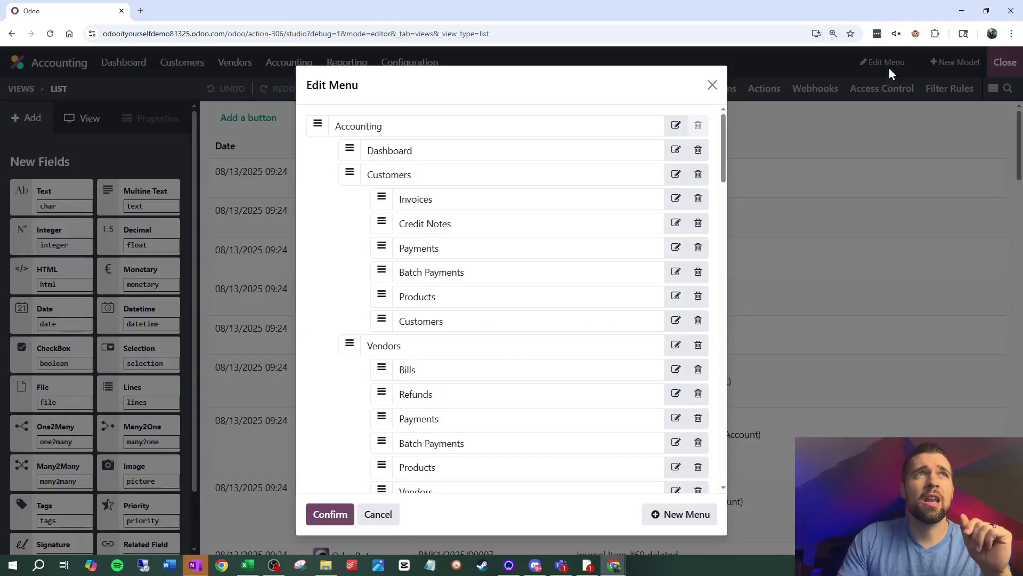
scroll(569, 267, down, 8)
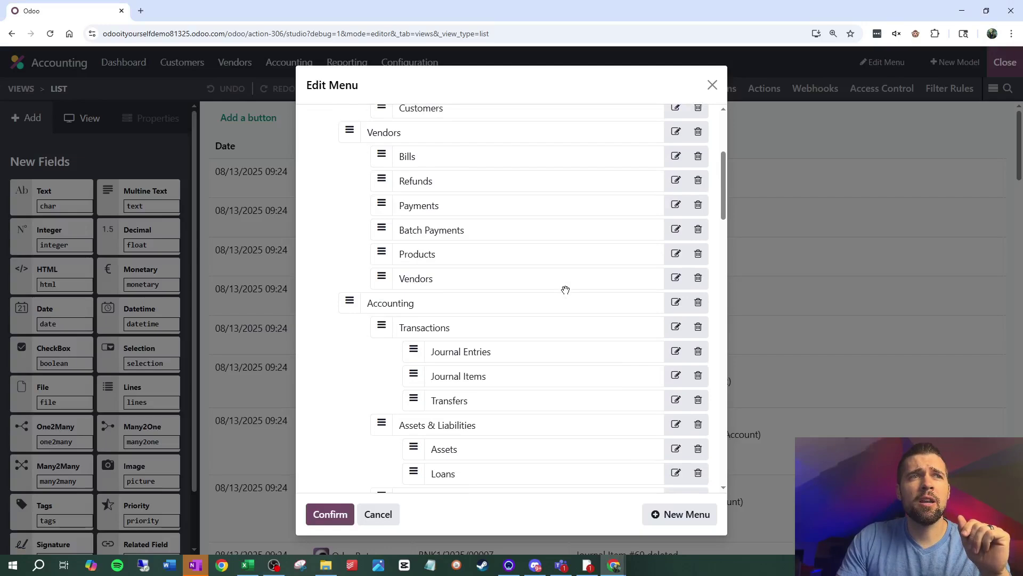
scroll(565, 294, down, 7)
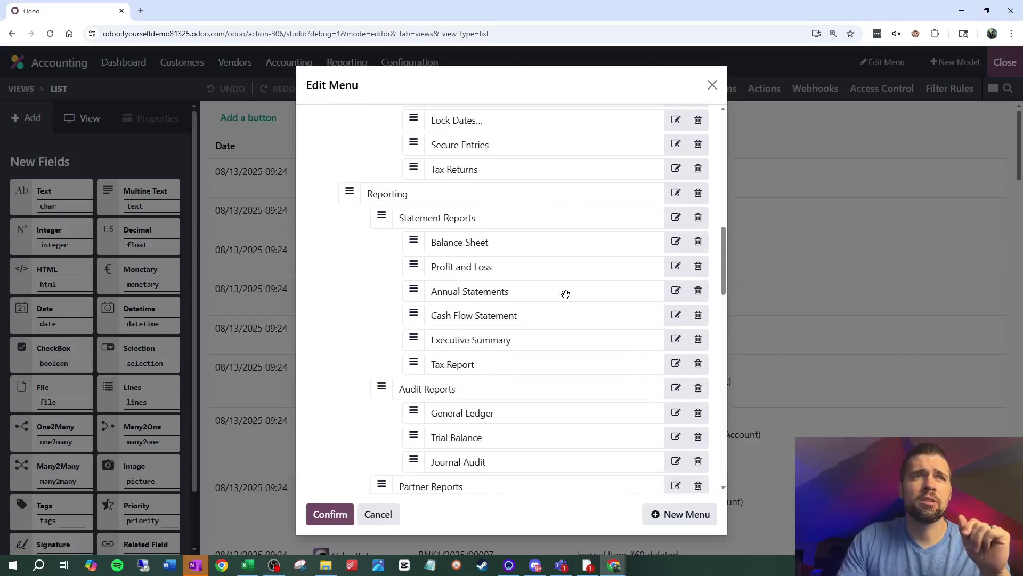
scroll(566, 294, down, 6)
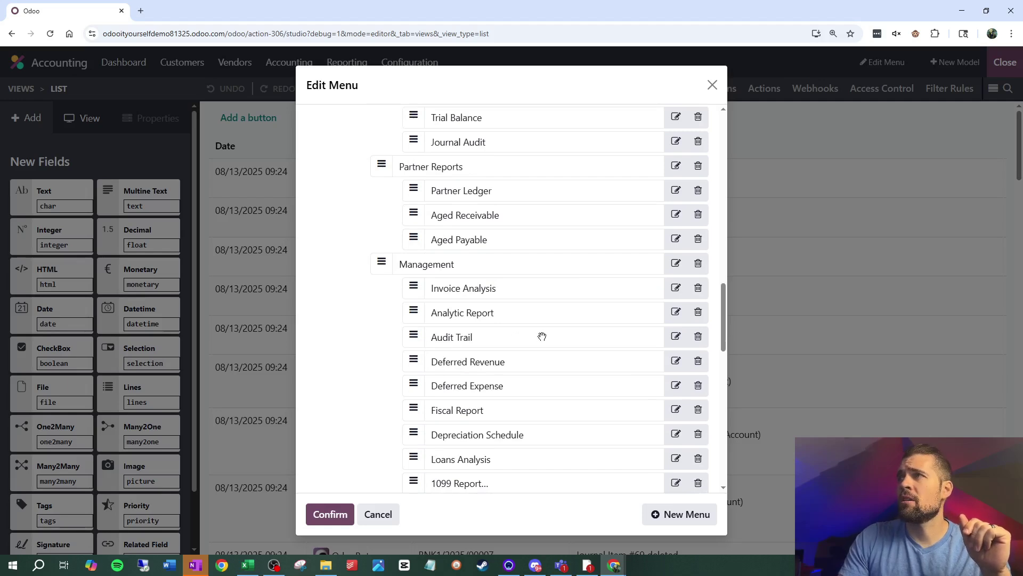
click(676, 336)
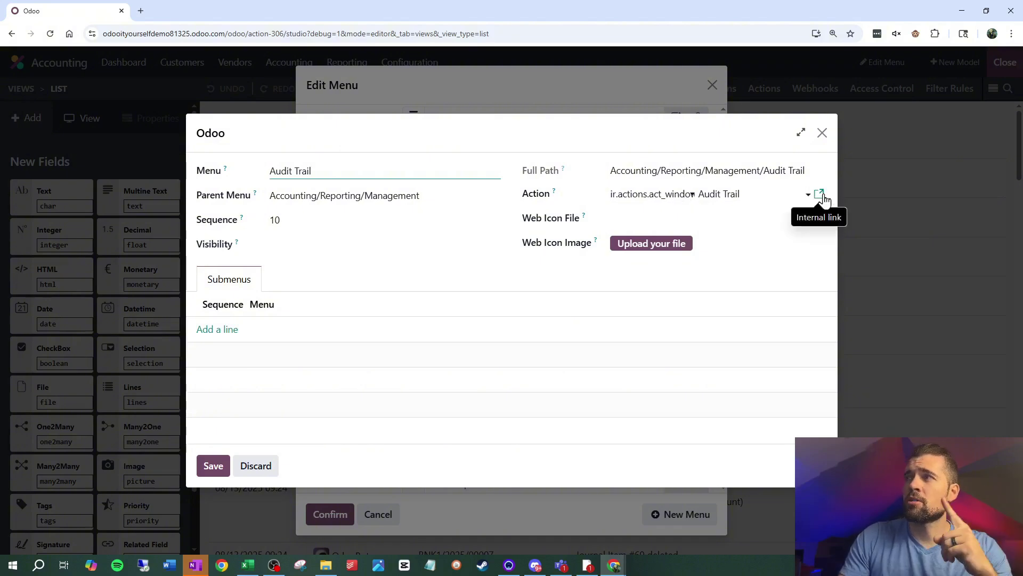
Open the Audit Trail action and inspect its domain's restricted model list
click(820, 195)
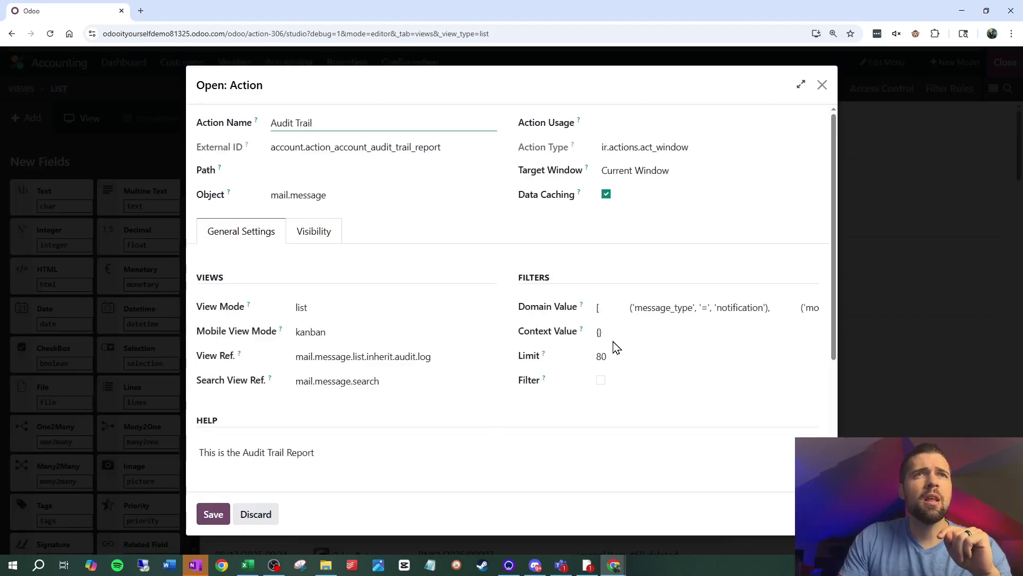
drag(598, 308, 625, 307)
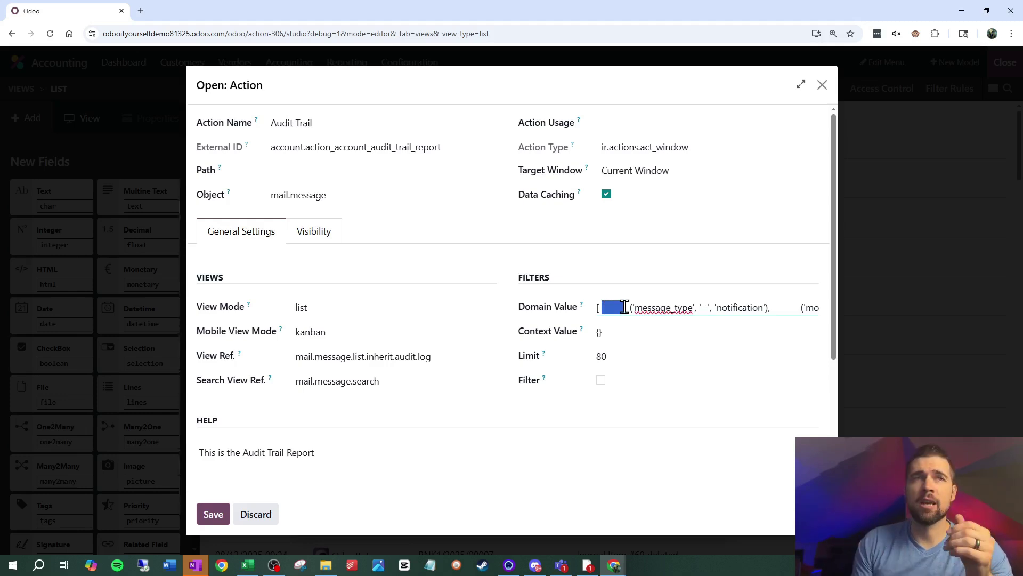
drag(772, 308, 629, 306)
click(637, 308)
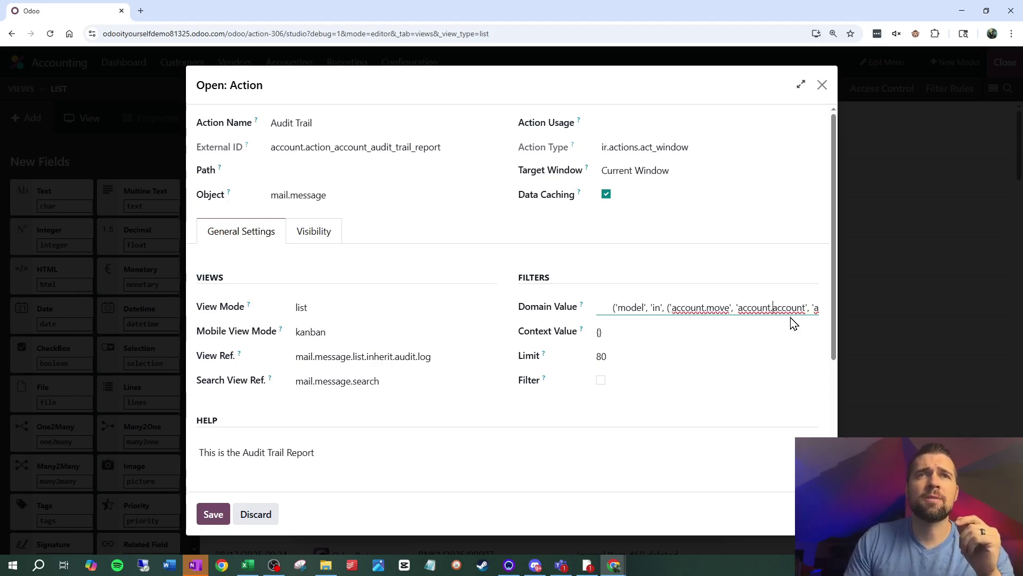
key(Right)
key(Right)
key(Right)
key(Right)
key(Right)
key(Right)
key(Right)
key(Right)
key(Right)
key(Right)
key(Right)
key(Right)
key(Right)
key(Right)
key(Right)
key(Right)
key(Right)
key(Right)
key(Right)
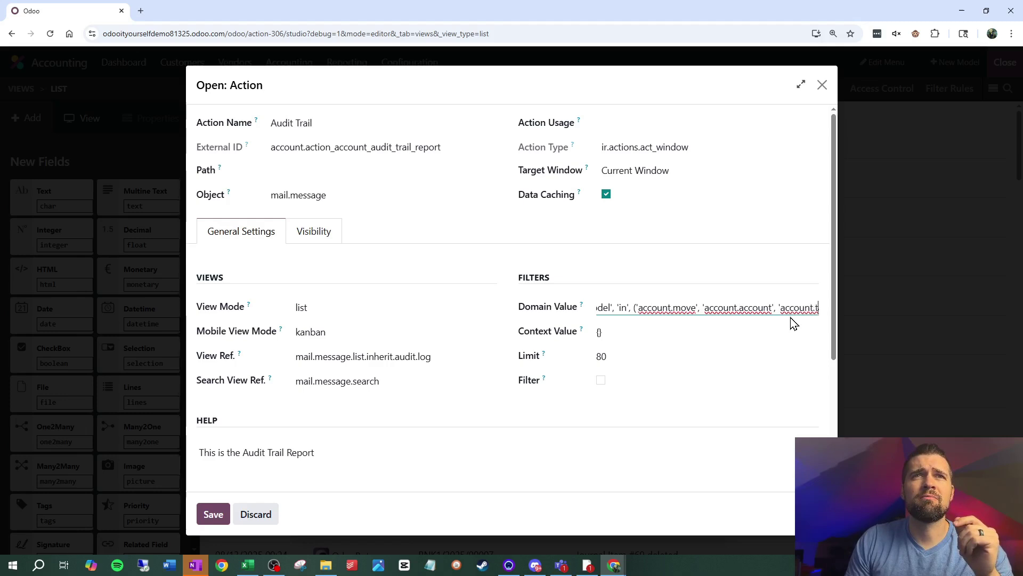
key(Right)
key(Right)
key(Right)
key(Right)
key(Right)
key(Right)
key(Right)
key(Right)
key(Right)
key(Right)
key(Right)
key(Right)
key(Right)
key(Right)
key(Right)
key(Right)
key(Right)
key(Right)
key(Right)
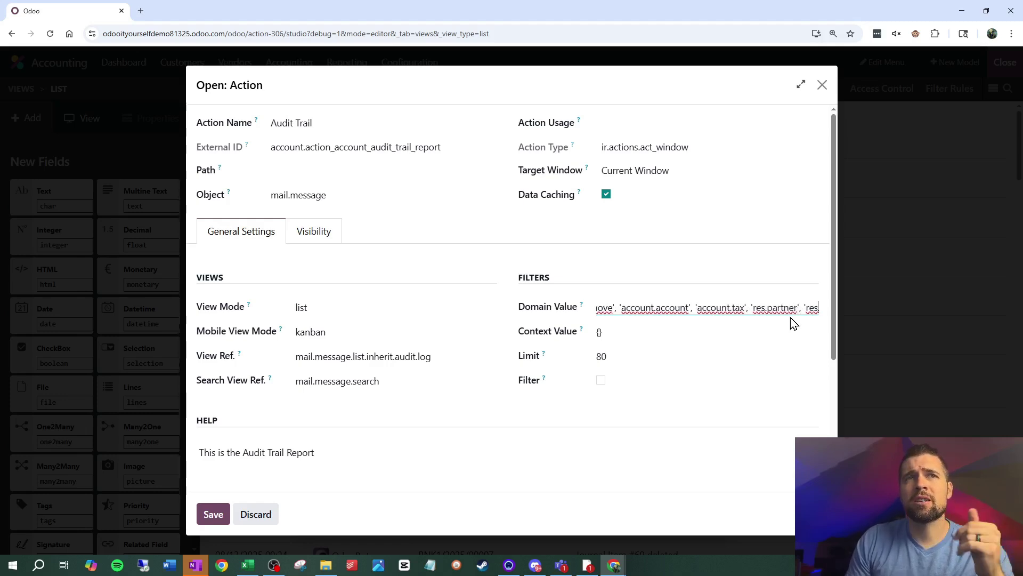
key(Right)
key(Right)
key(Right)
key(Right)
key(Right)
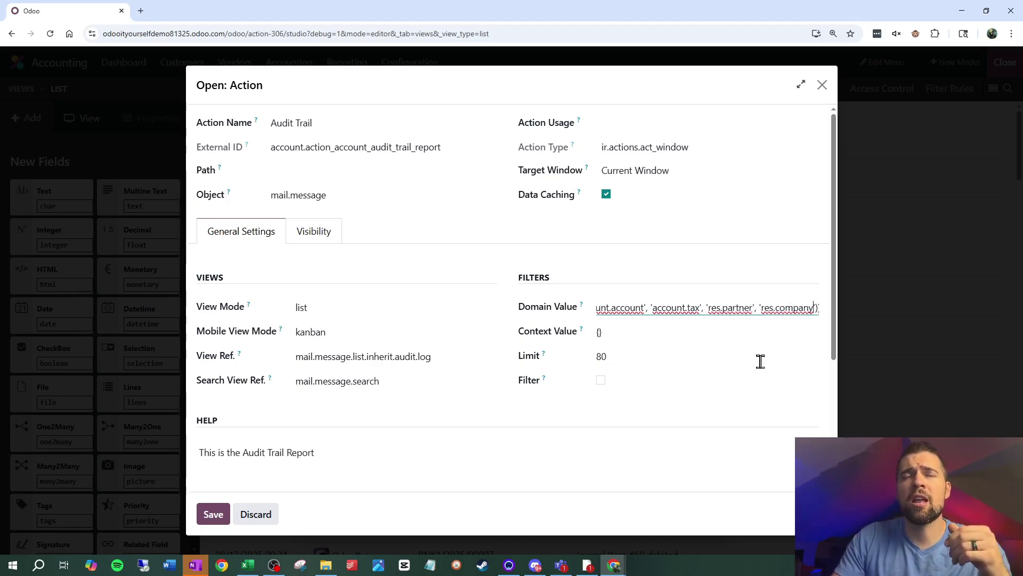
Cut the domain to [('message_type','=','notification')] and save the action
drag(736, 304, 581, 321)
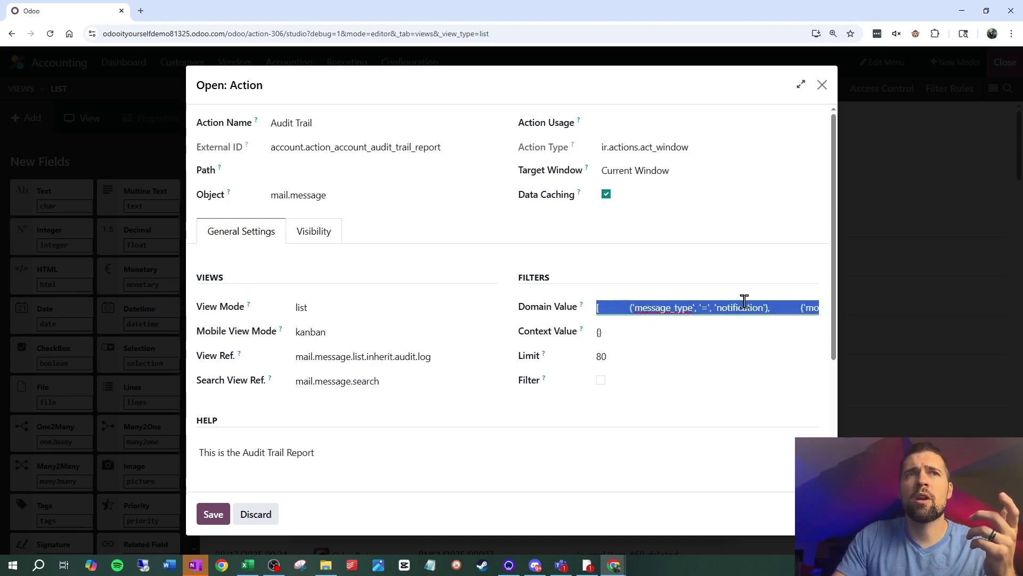
click(630, 307)
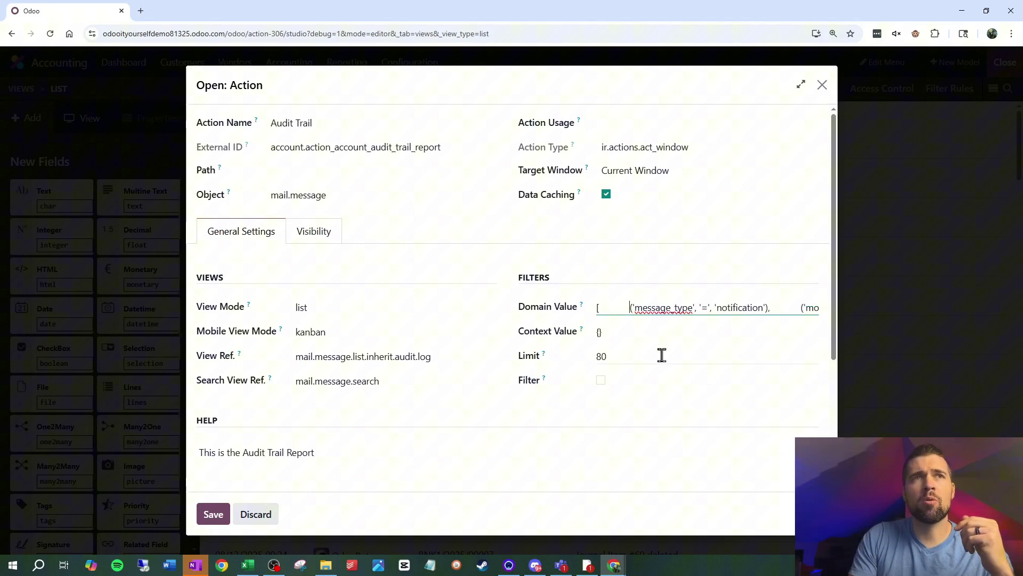
key(BackSpace)
key(BackSpace)
key(BackSpace)
key(BackSpace)
key(BackSpace)
key(BackSpace)
key(BackSpace)
key(BackSpace)
key(BackSpace)
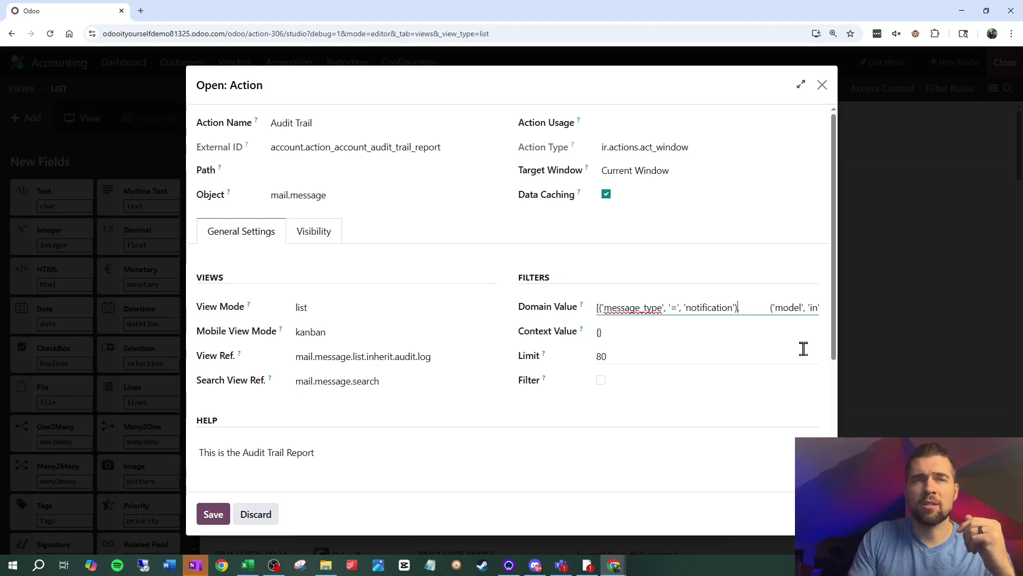
key(Delete)
key(Delete)
key(Delete)
key(Delete)
key(Delete)
key(Delete)
key(Delete)
key(Delete)
key(Delete)
key(Delete)
key(Delete)
key(Delete)
key(Delete)
key(Delete)
key(Delete)
key(Delete)
key(Delete)
key(Delete)
key(Delete)
key(Delete)
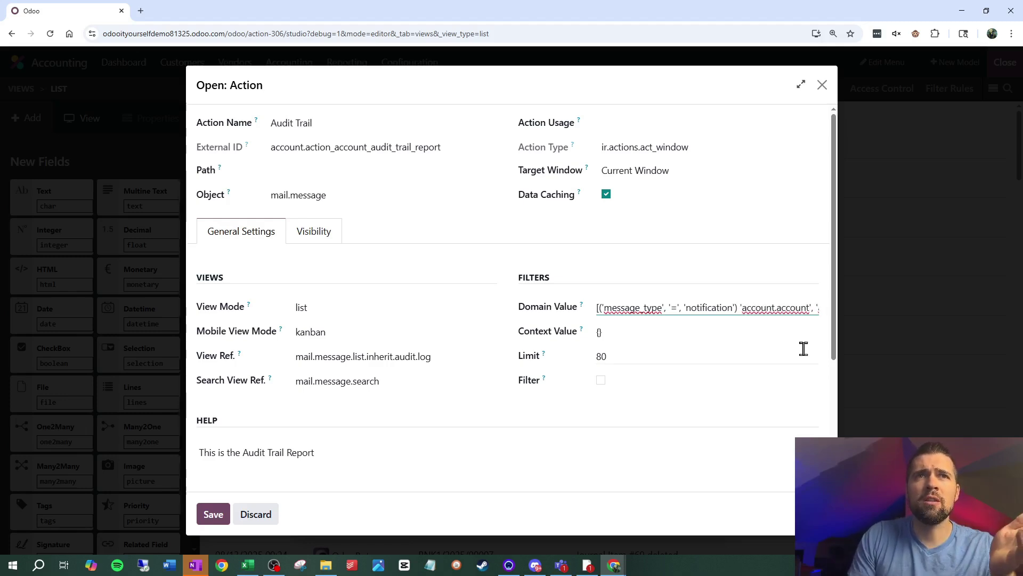
key(Delete)
key(Delete)
key(Delete)
key(Delete)
key(Delete)
key(Delete)
key(Delete)
key(Delete)
key(Delete)
key(Delete)
key(Delete)
key(Delete)
key(Delete)
key(Delete)
key(Delete)
key(Delete)
key(Delete)
key(Delete)
key(Delete)
key(Delete)
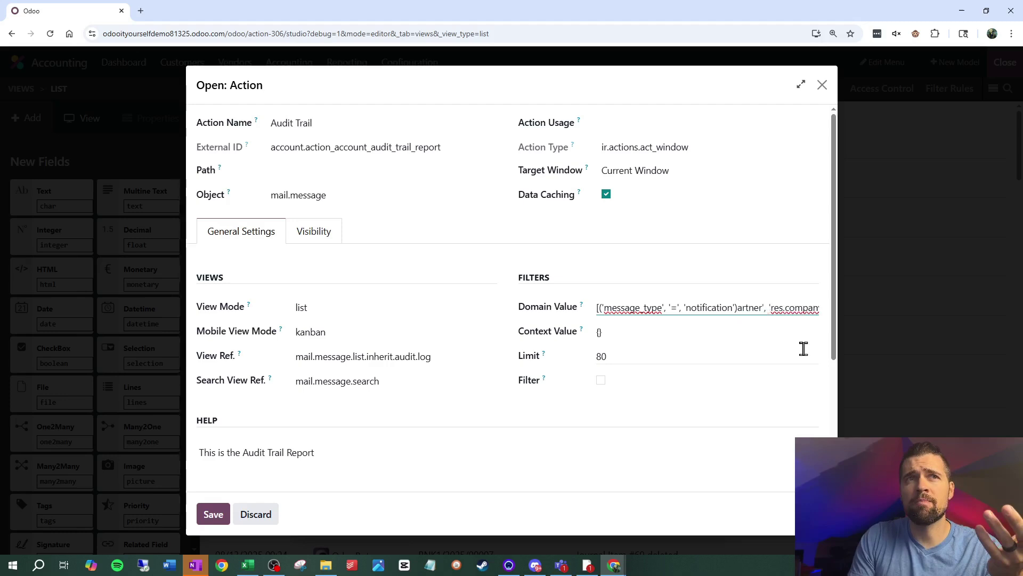
key(Delete)
key(Delete)
key(Delete)
key(Delete)
key(Delete)
key(Delete)
key(Delete)
key(Delete)
key(Delete)
key(Delete)
key(Delete)
key(Delete)
key(Delete)
key(Delete)
key(Delete)
key(Delete)
key(Delete)
key(Delete)
key(Delete)
key(Delete)
key(Delete)
key(Delete)
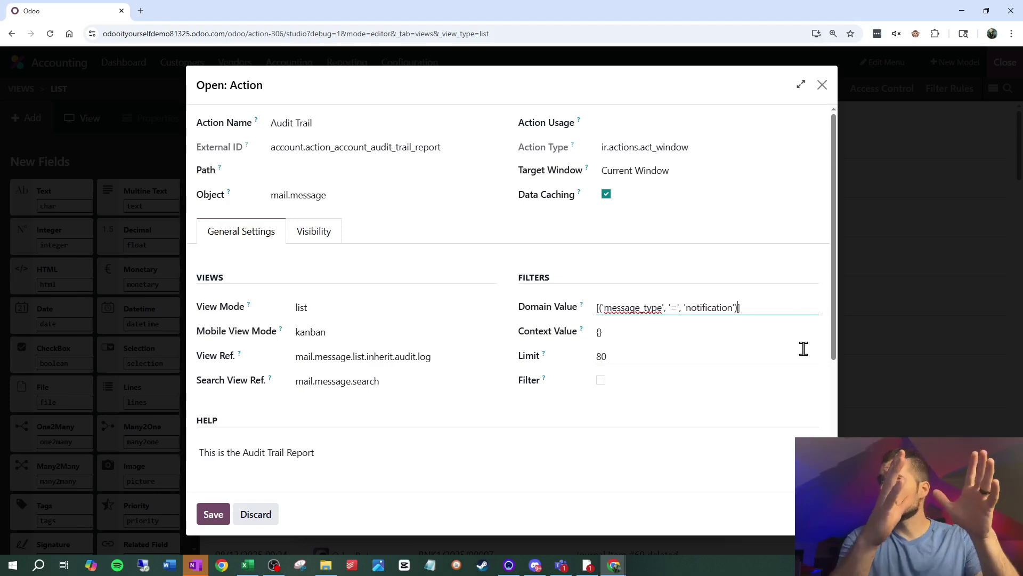
click(213, 514)
Save the Audit Trail menu entry, confirm the menu edits and leave Studio
click(213, 466)
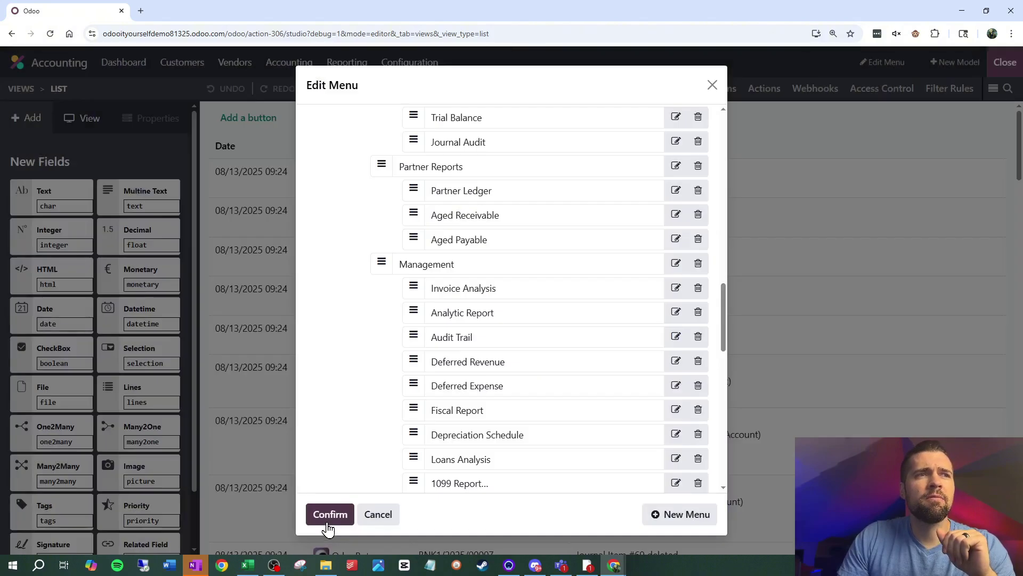
click(328, 519)
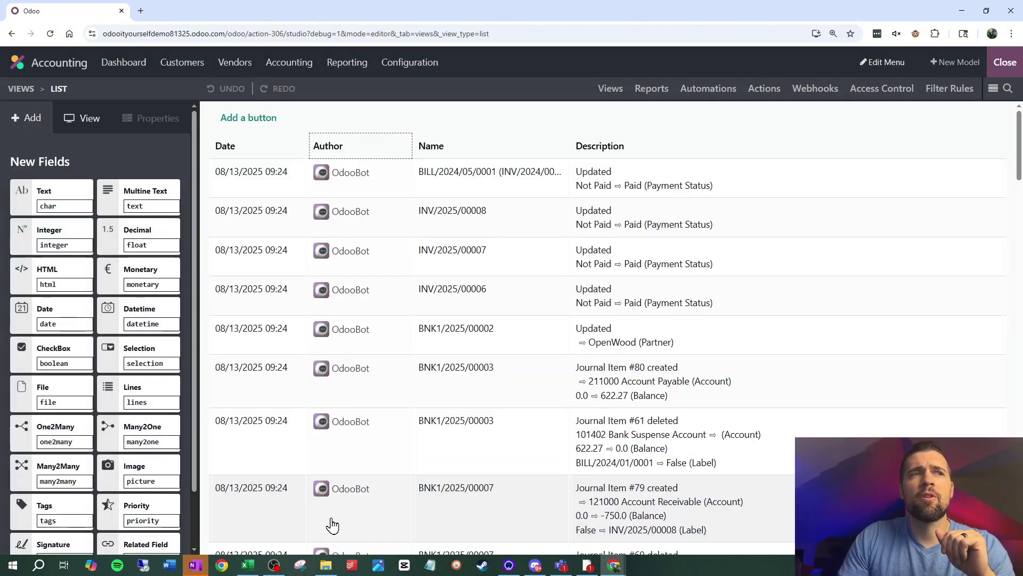
click(1005, 62)
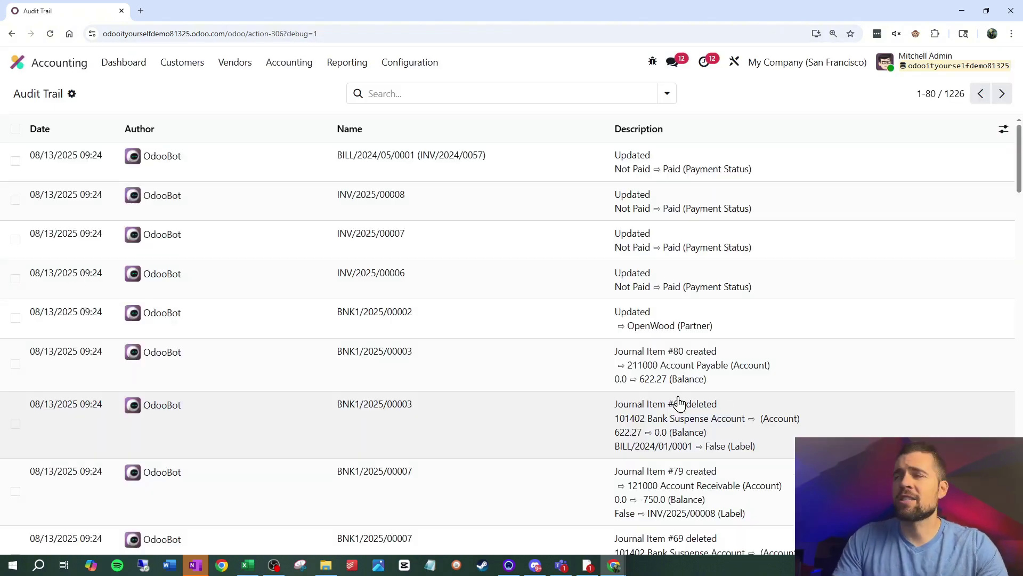
Group the Audit Trail by Related Document Model and expand the sale.order group
click(667, 94)
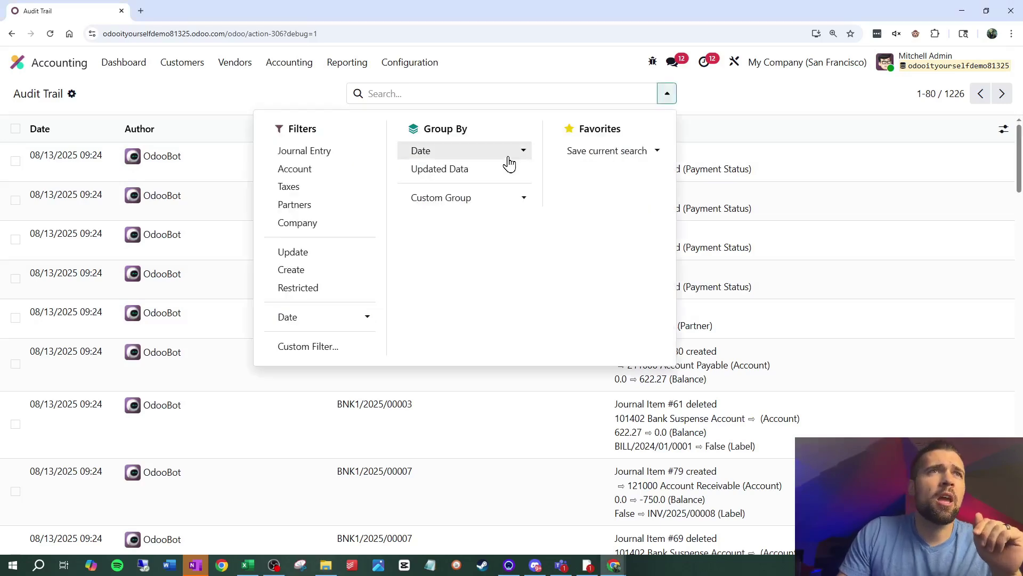
click(479, 209)
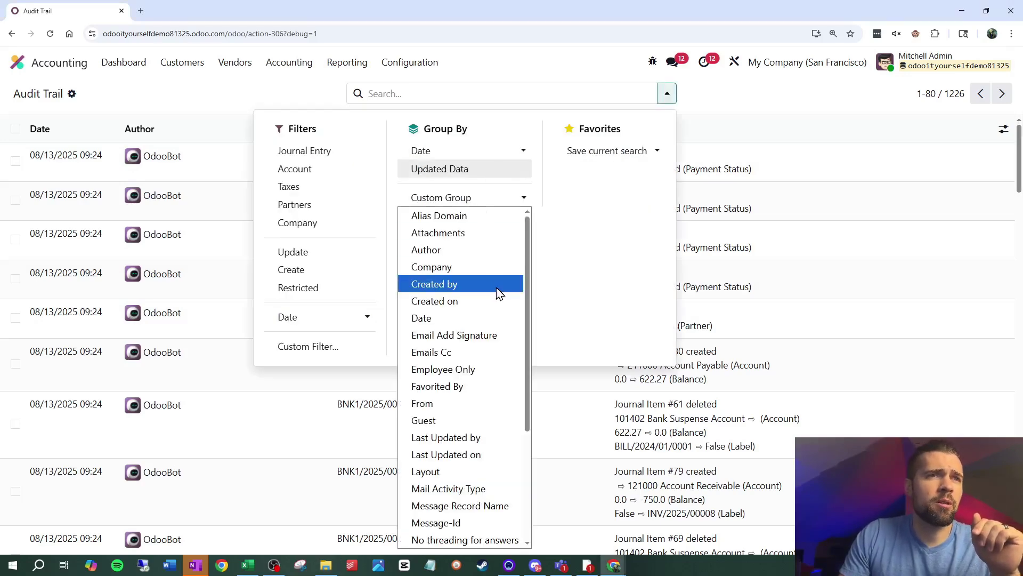
scroll(491, 319, down, 3)
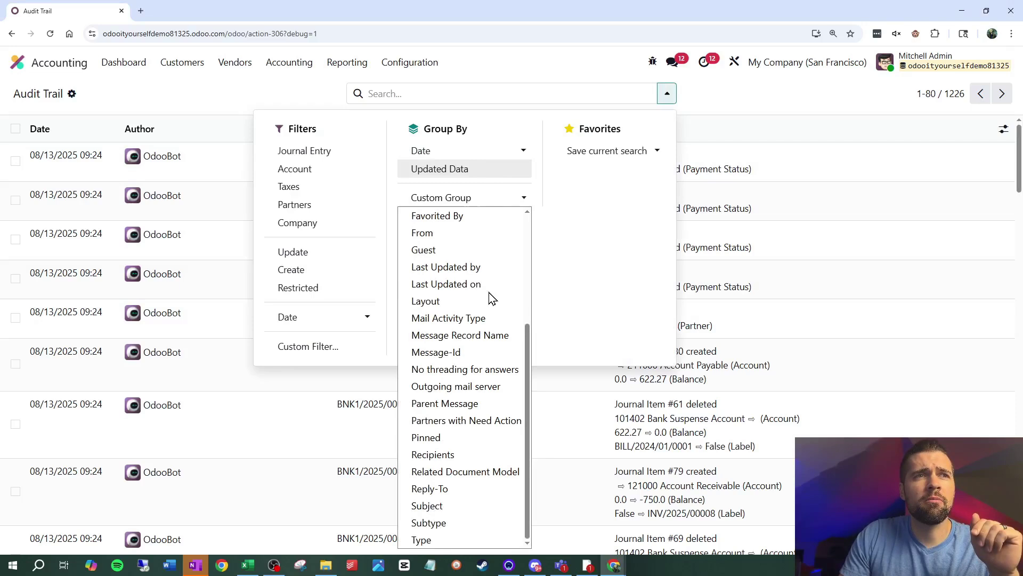
click(475, 472)
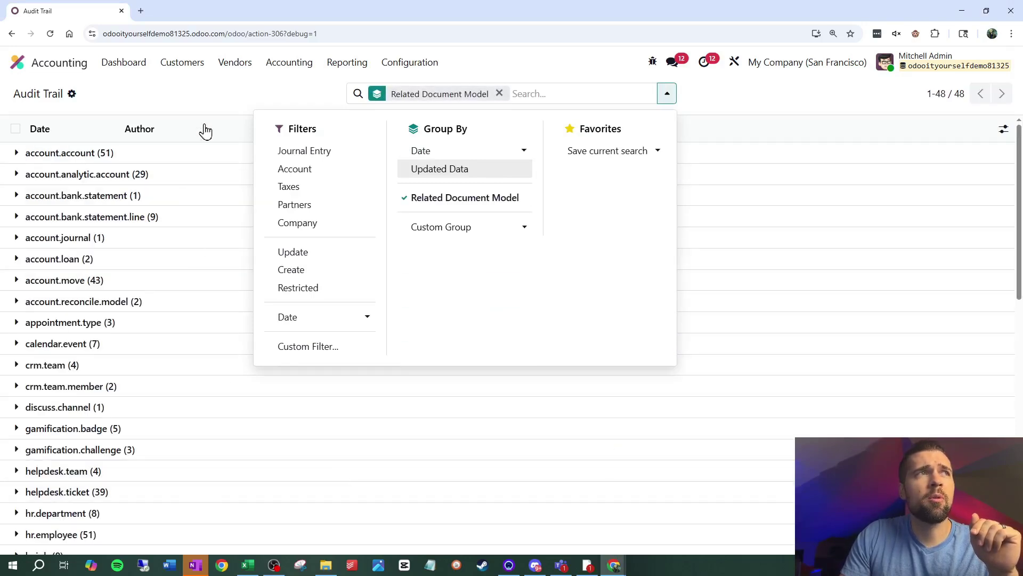
click(219, 98)
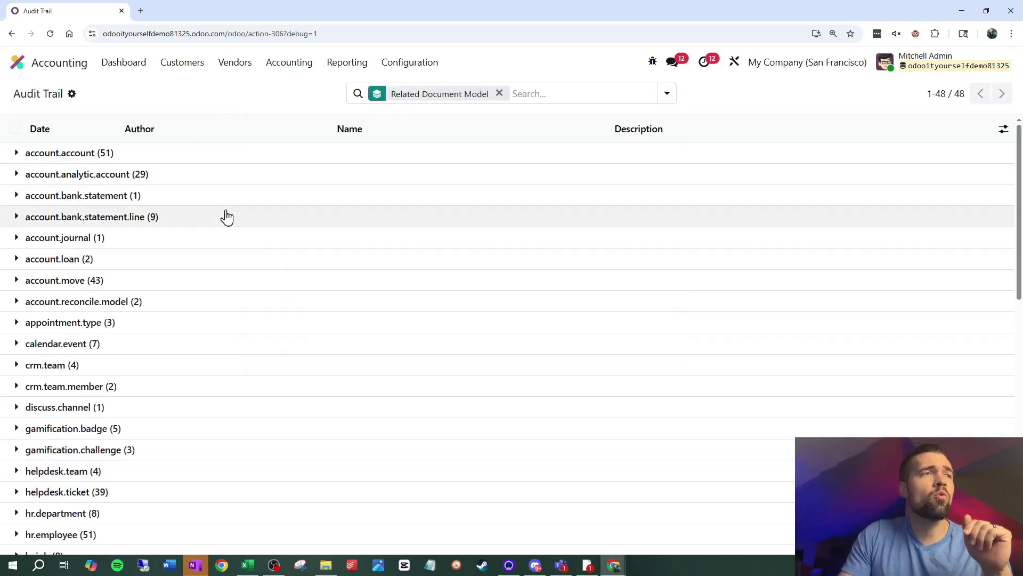
scroll(229, 216, down, 7)
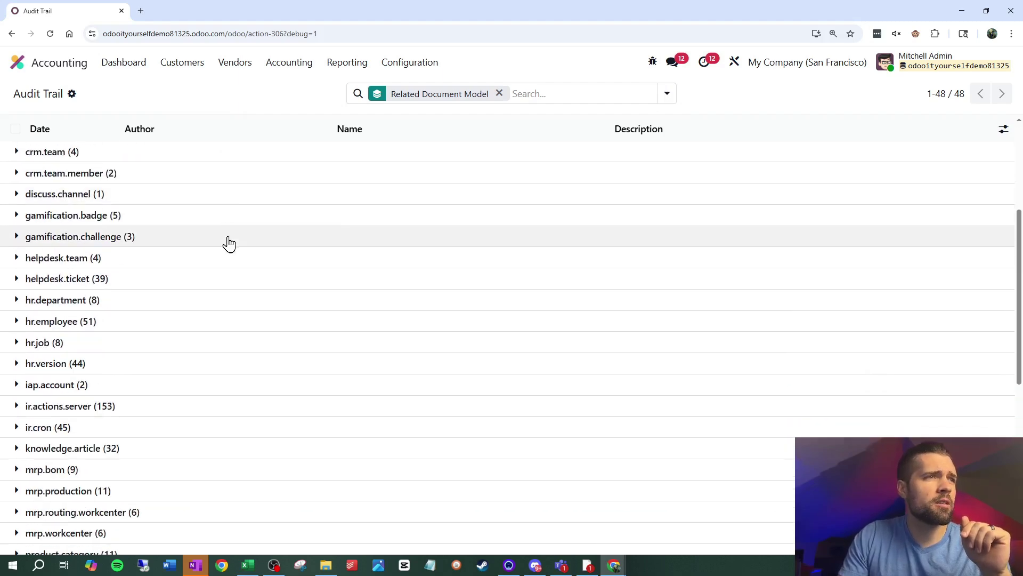
scroll(231, 250, down, 5)
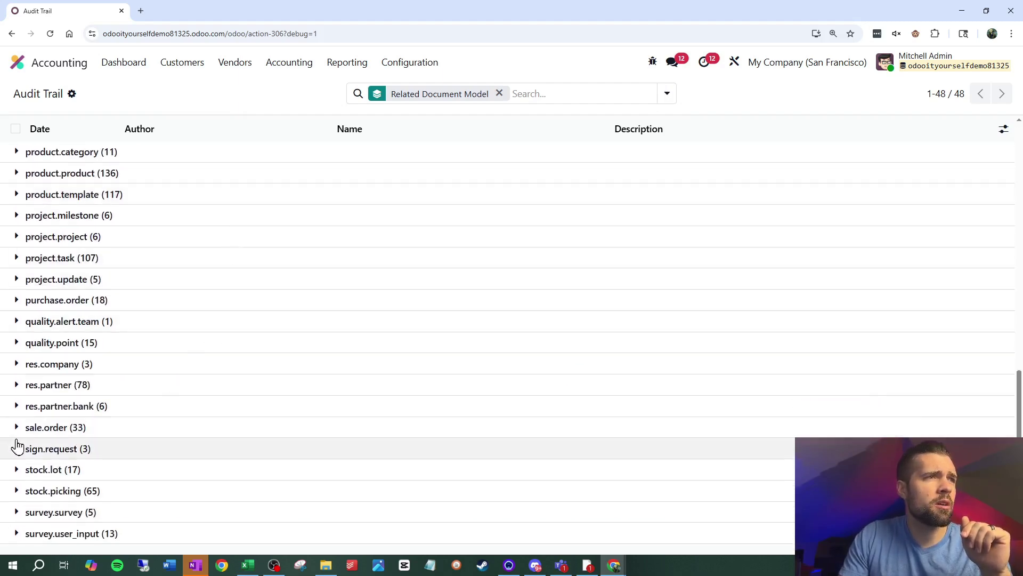
click(17, 434)
scroll(290, 339, down, 3)
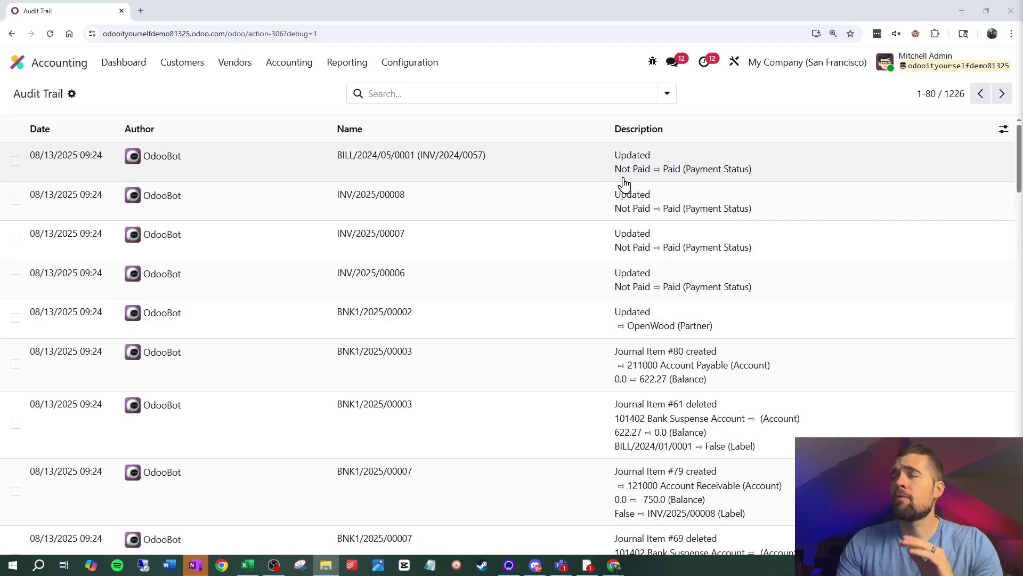
In Studio's Audit Trail search view, add Author as a group-by option labelled User
click(736, 64)
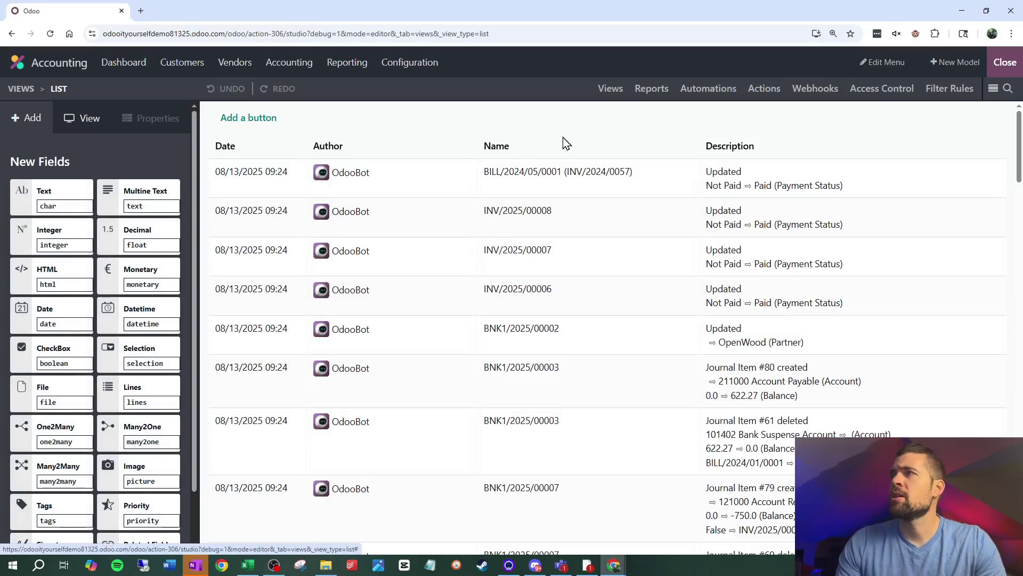
click(611, 89)
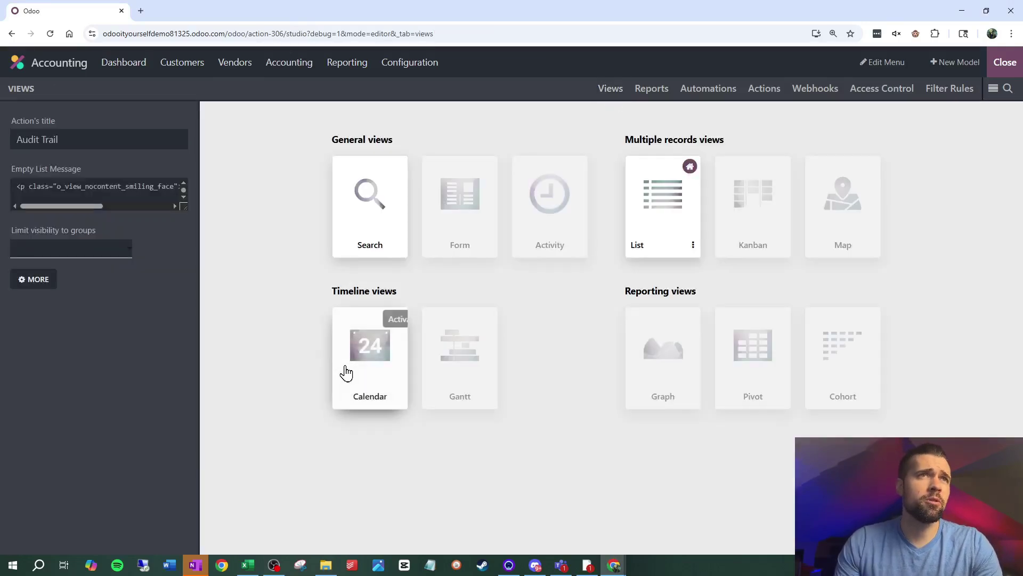
click(374, 220)
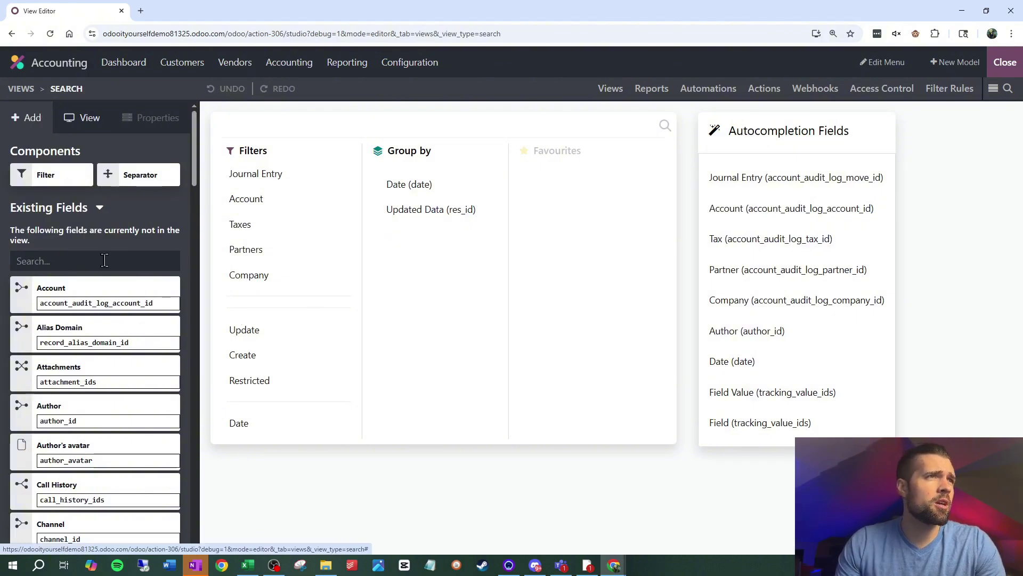
drag(105, 411, 434, 234)
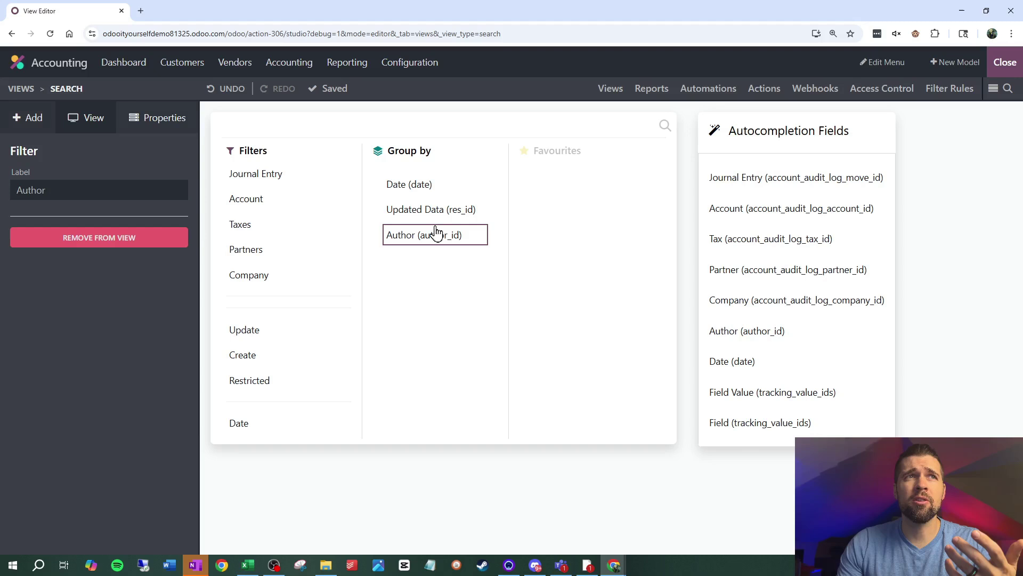
double_click(55, 192)
text(User)
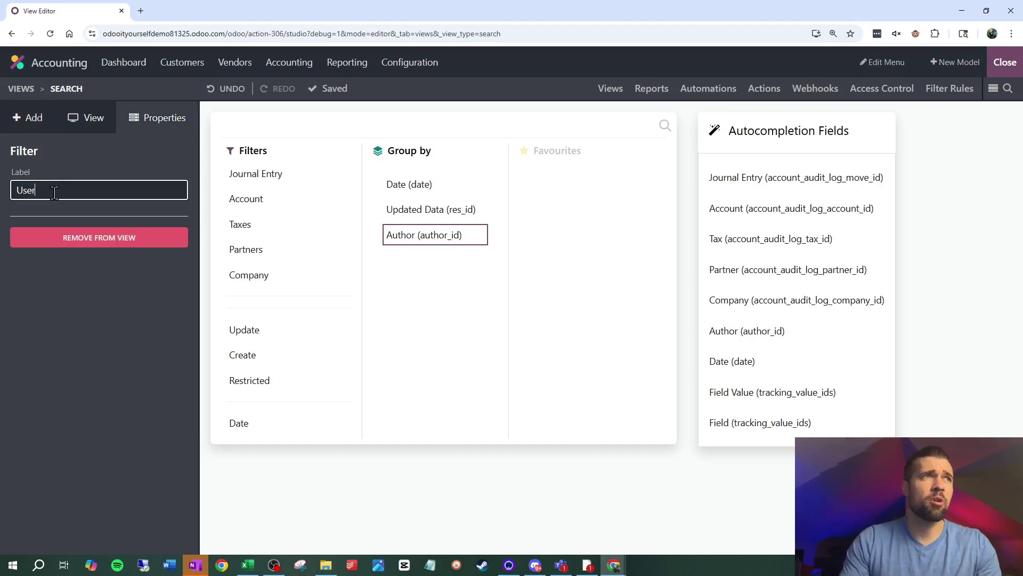
click(61, 385)
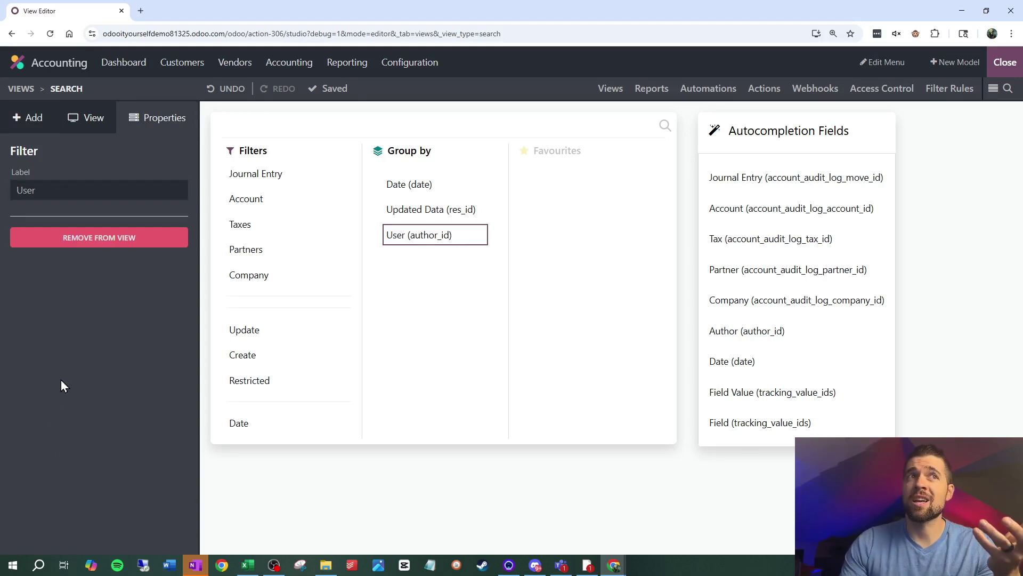
Add Related Document Model as a group-by option and close Studio
click(7, 128)
click(89, 262)
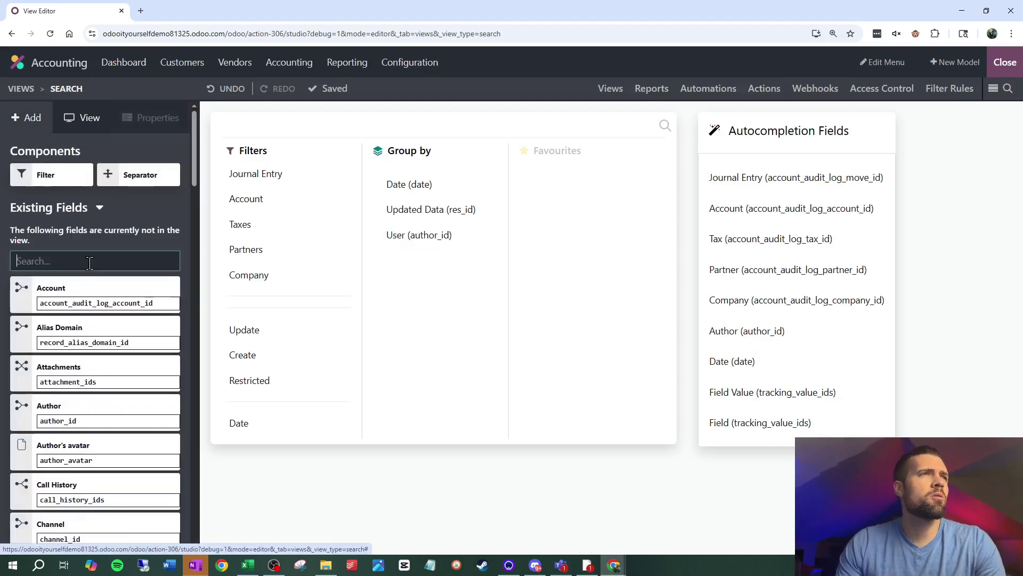
text(model)
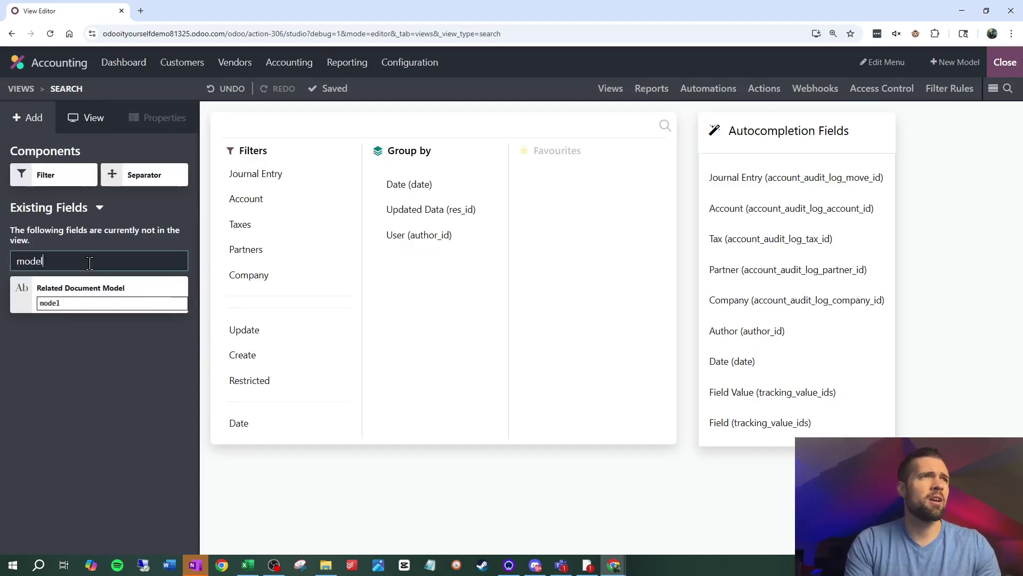
drag(80, 296, 426, 273)
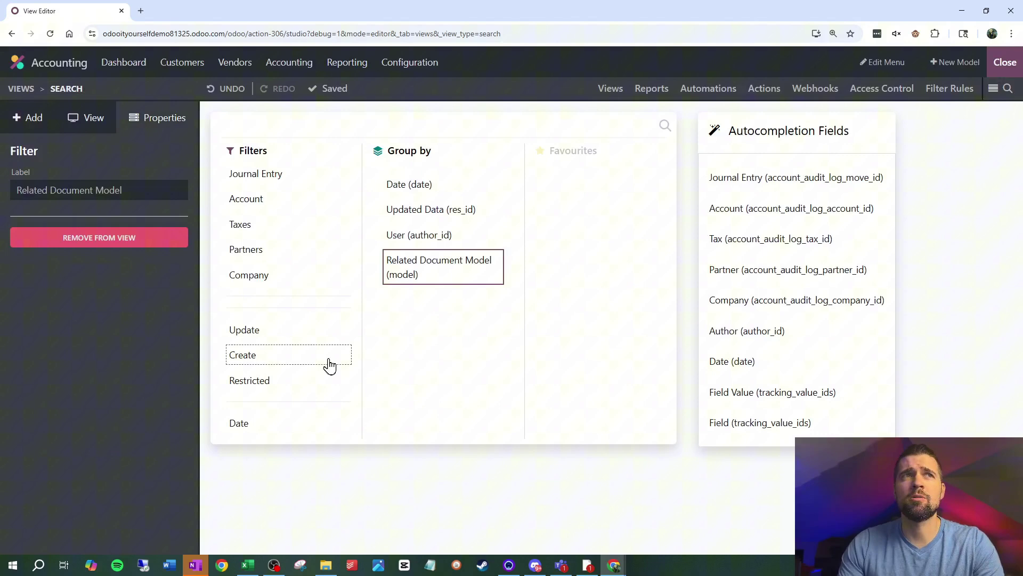
click(1005, 61)
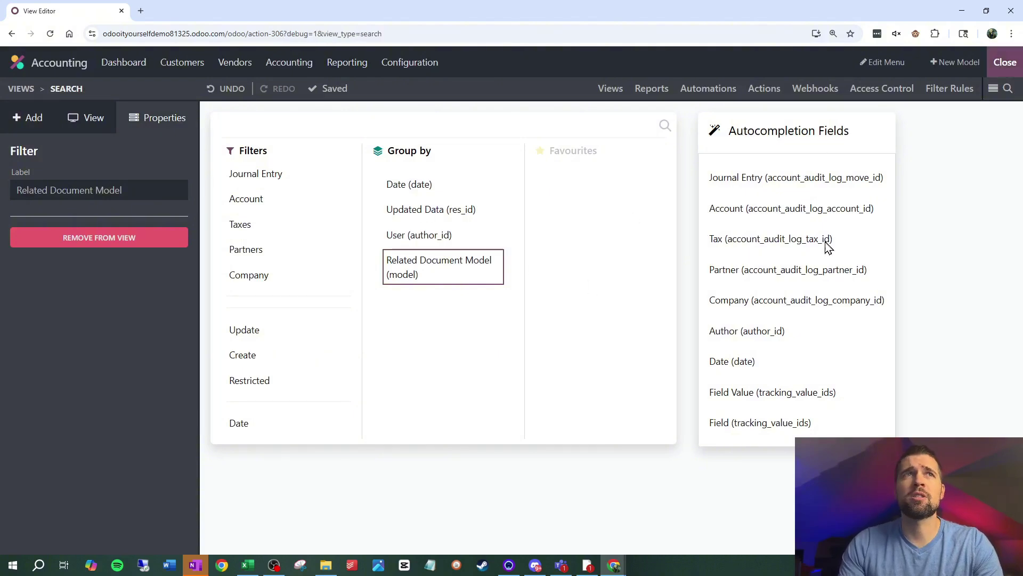
Group the audit entries by day and expand the 13 Aug 2025 group
click(667, 97)
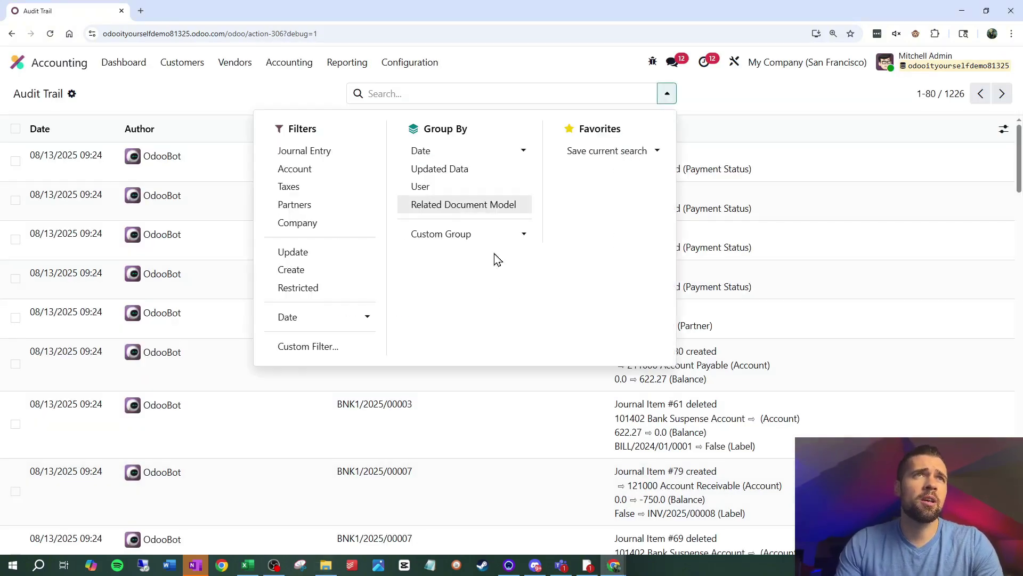
click(468, 154)
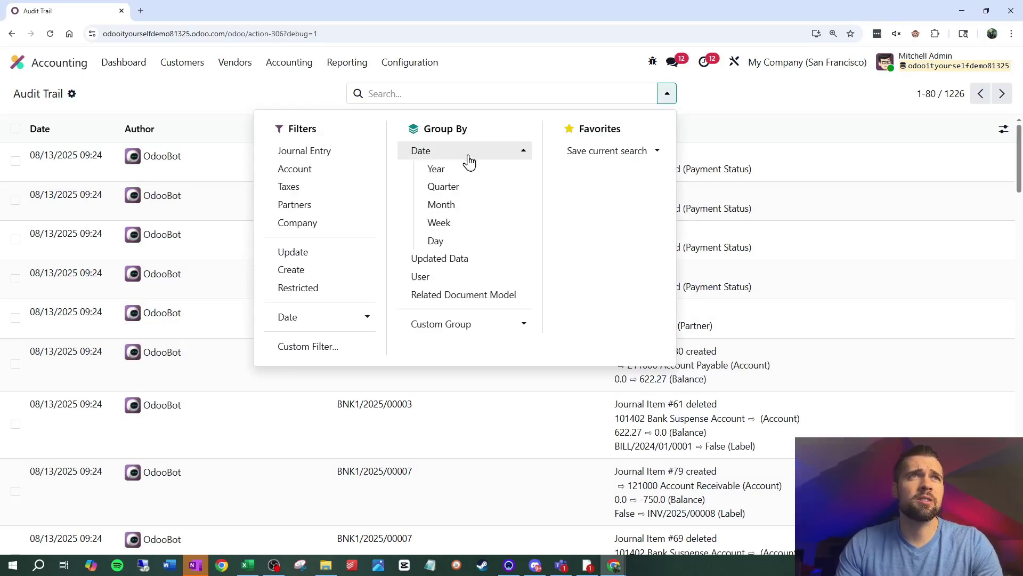
click(436, 241)
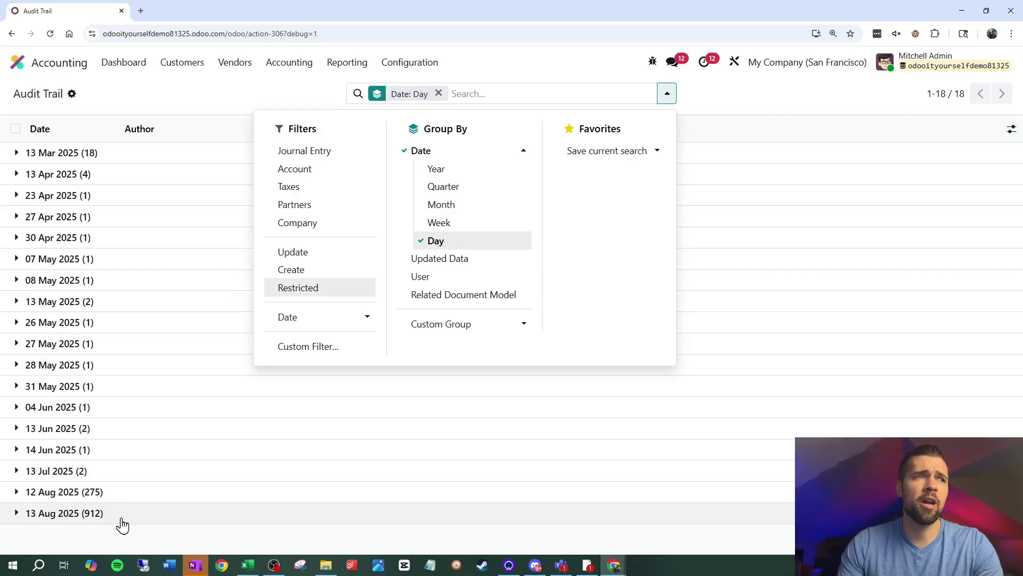
click(32, 513)
scroll(313, 280, down, 1)
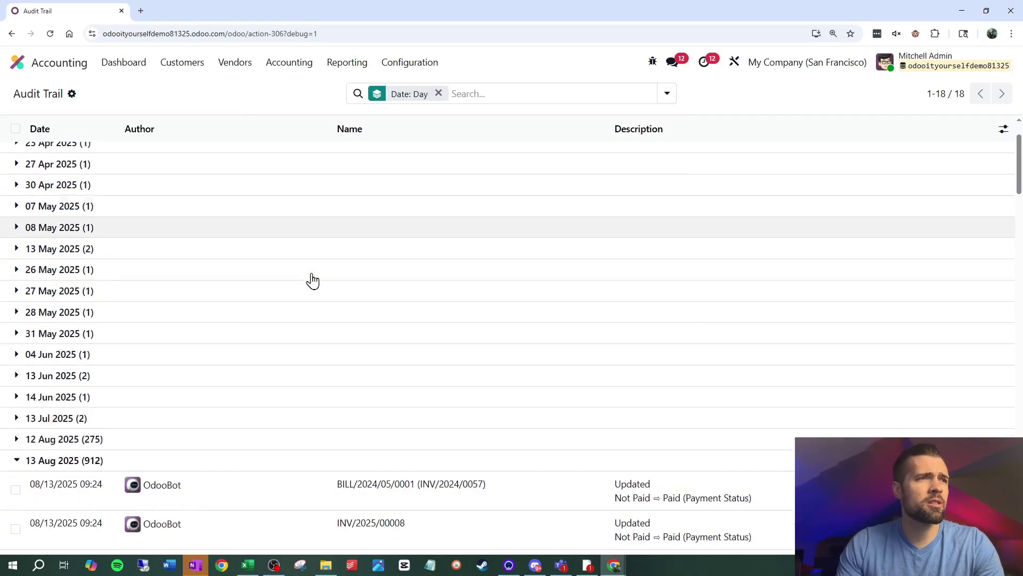
scroll(319, 275, down, 2)
Add User as a second grouping level and expand 13 Aug 2025 into per-user subgroups
click(666, 93)
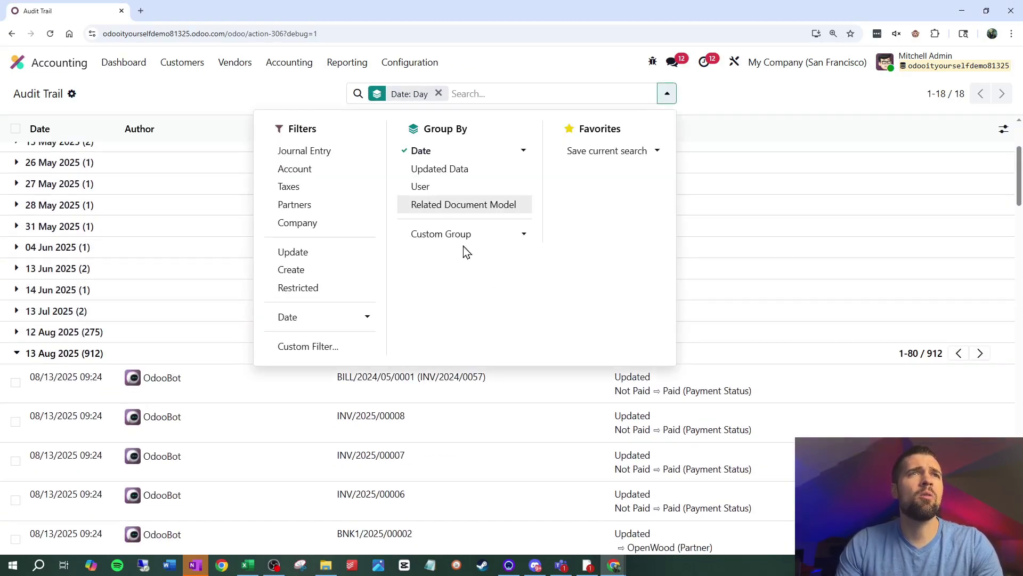
click(434, 187)
click(38, 517)
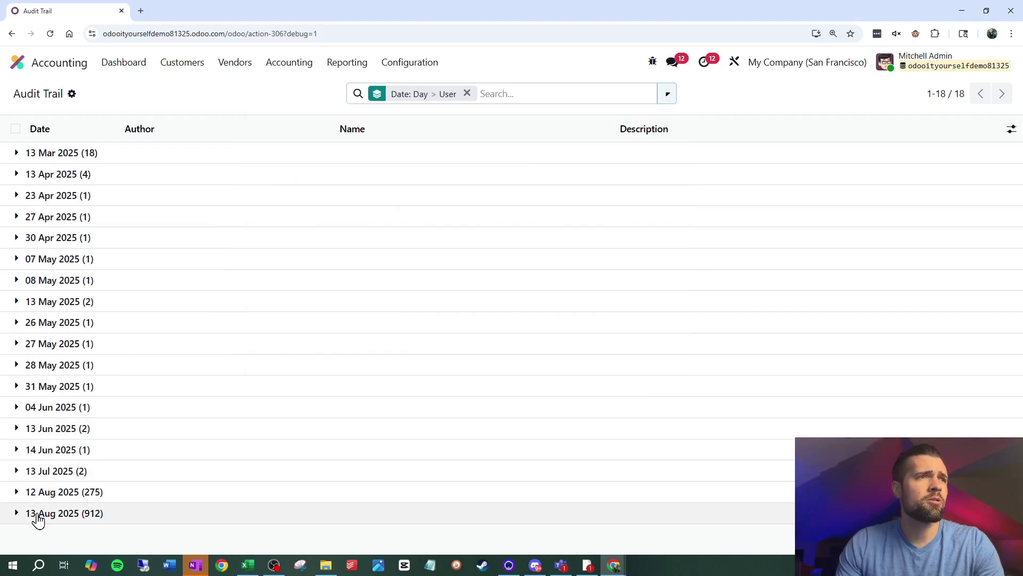
click(39, 518)
scroll(196, 388, down, 3)
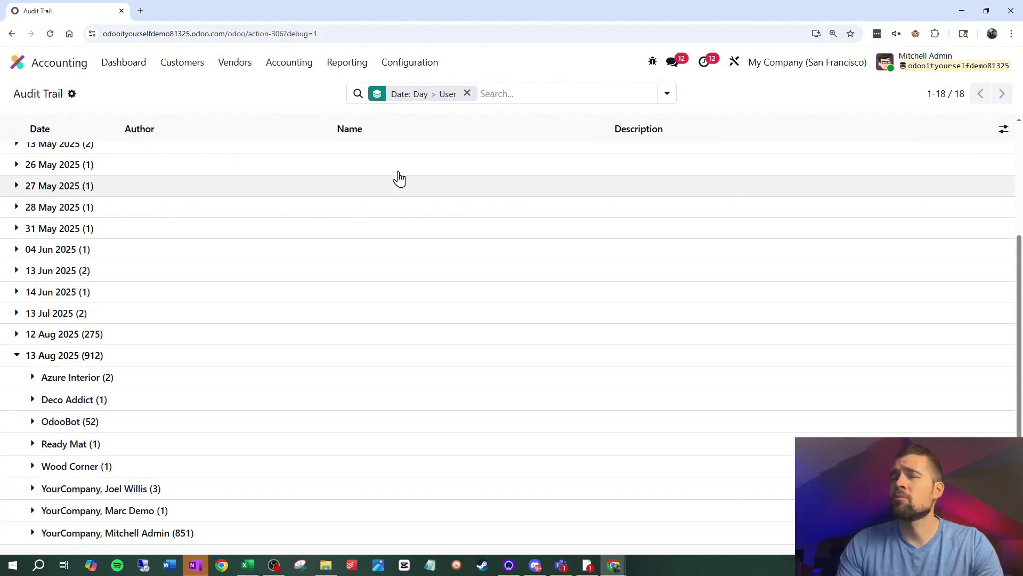
Add Related Document Model as a third grouping level and expand the admin user's entries
click(667, 94)
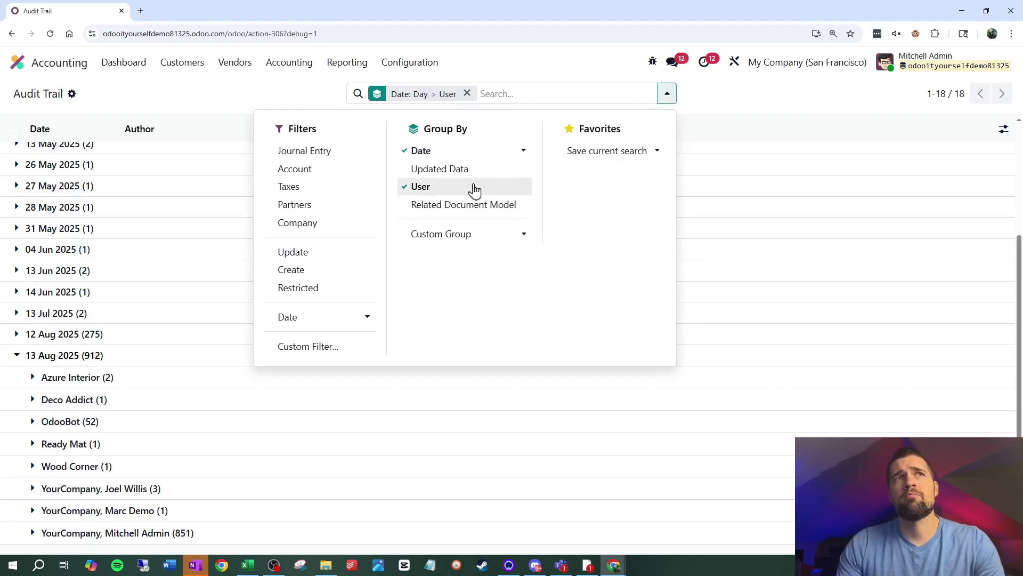
click(464, 205)
click(235, 109)
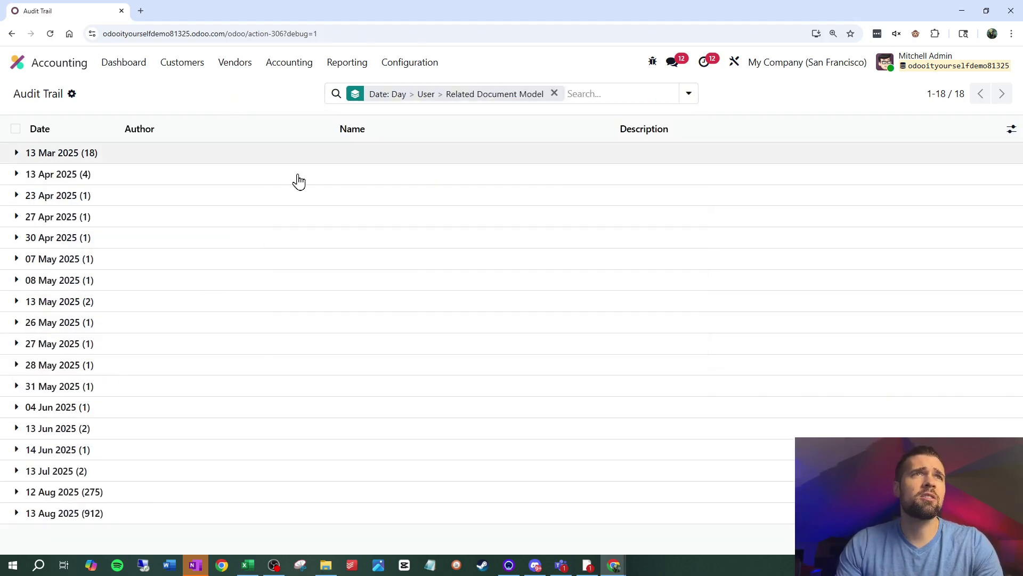
click(107, 515)
scroll(205, 411, down, 3)
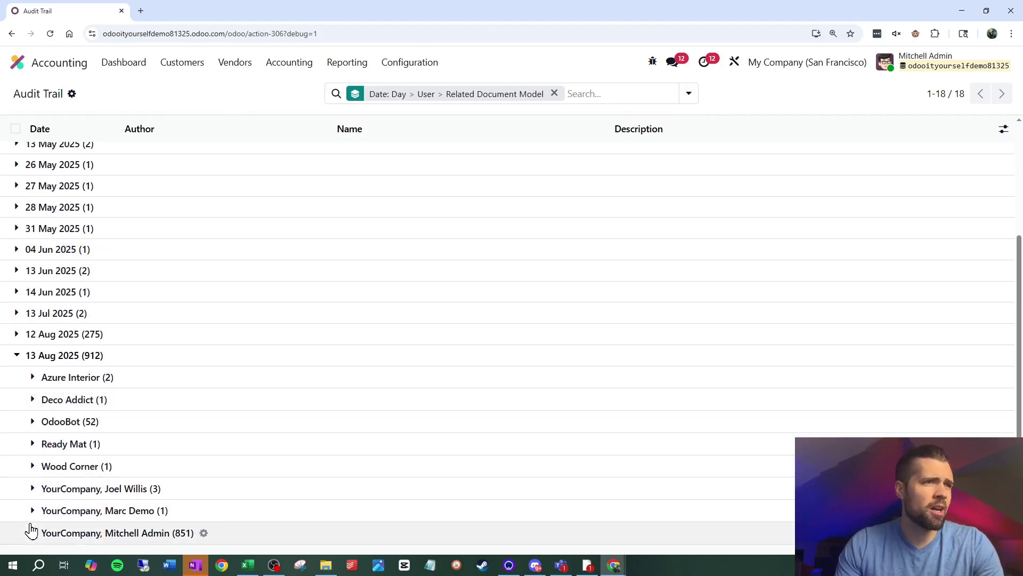
click(33, 534)
scroll(174, 462, down, 5)
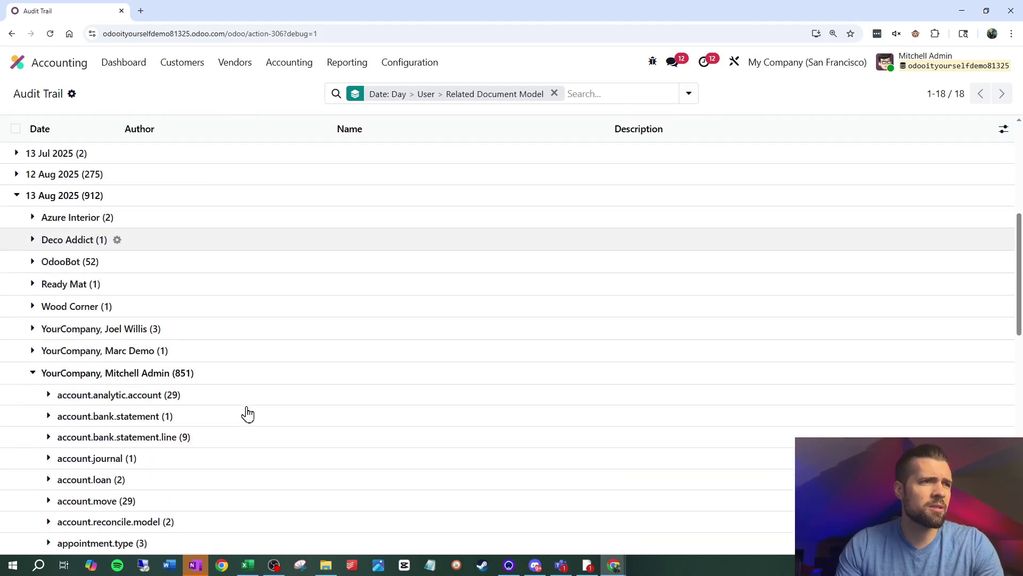
scroll(88, 402, down, 1)
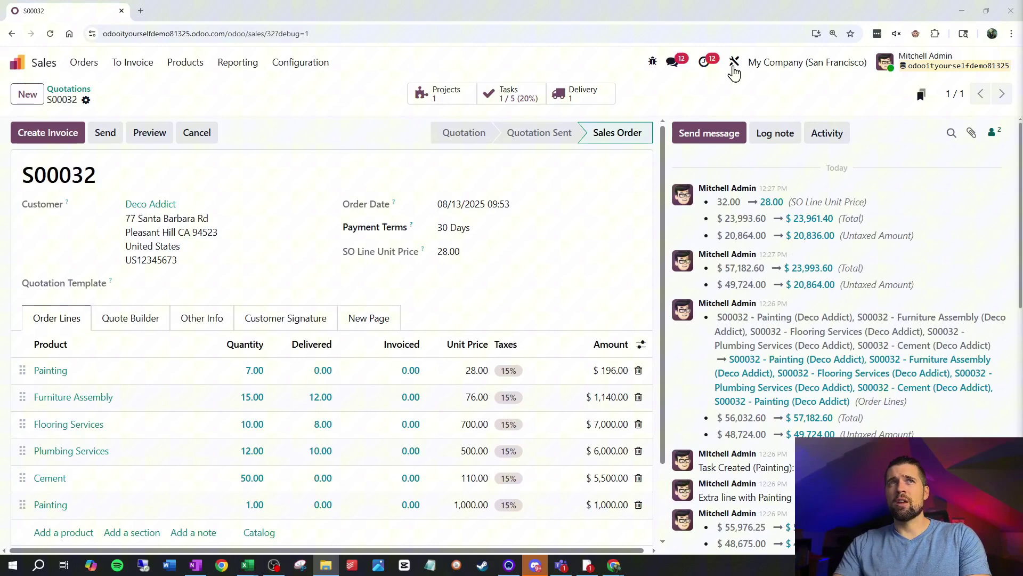
In Studio, edit the Order Lines list and open the Unit Price (price_unit) field definition
click(736, 65)
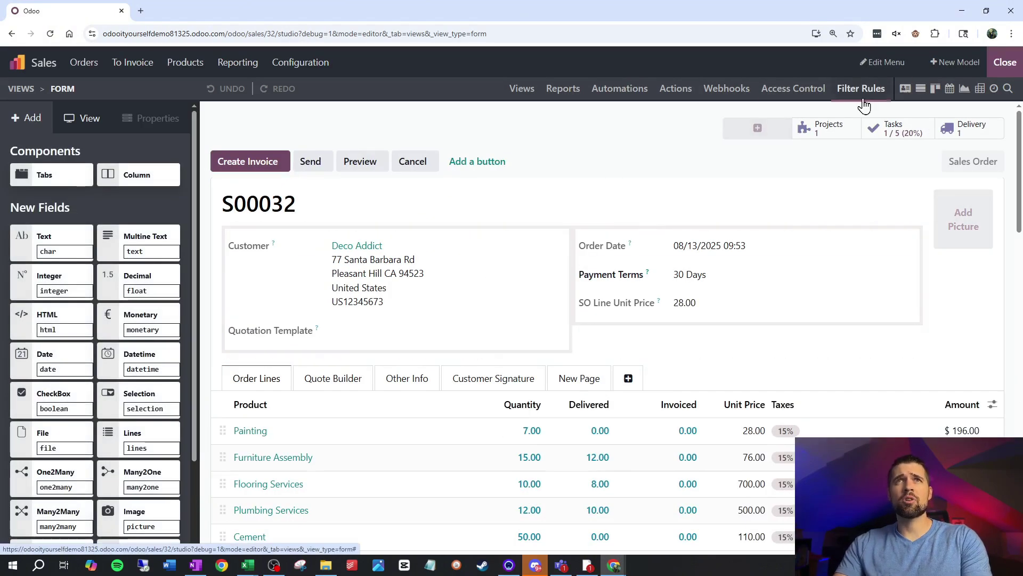
scroll(631, 210, down, 1)
scroll(632, 211, down, 3)
click(477, 512)
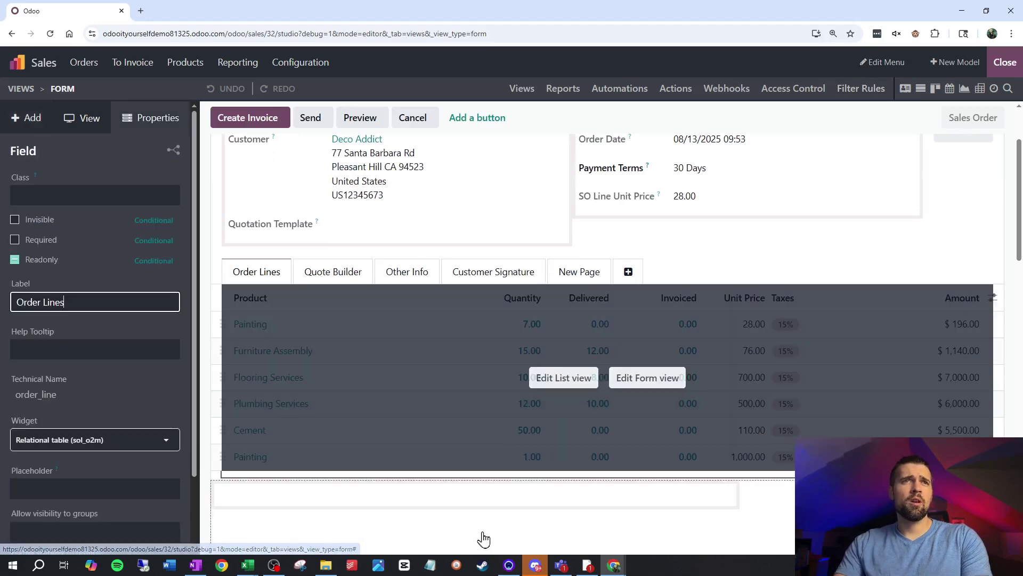
click(571, 380)
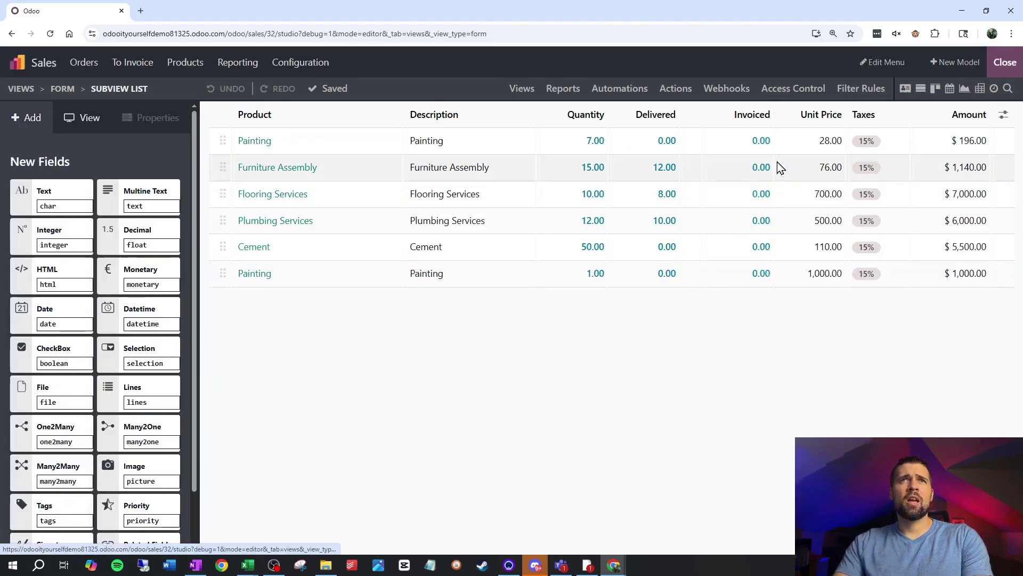
click(816, 113)
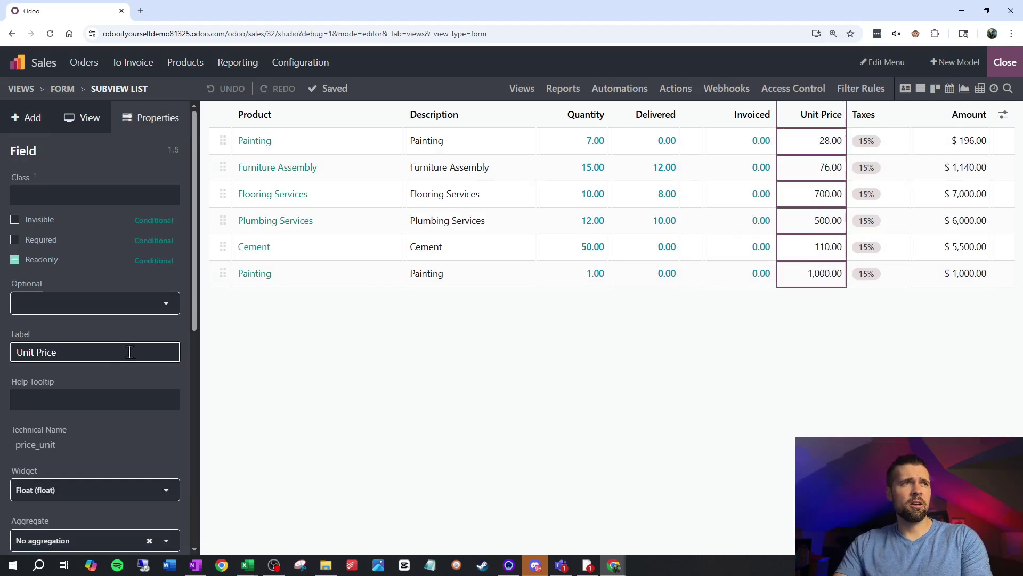
scroll(113, 368, down, 10)
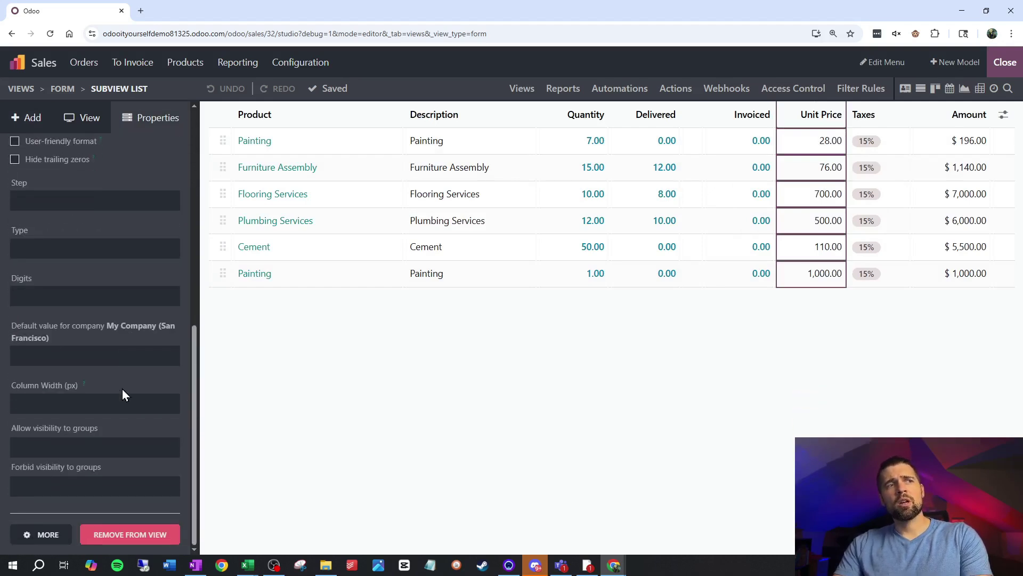
click(44, 535)
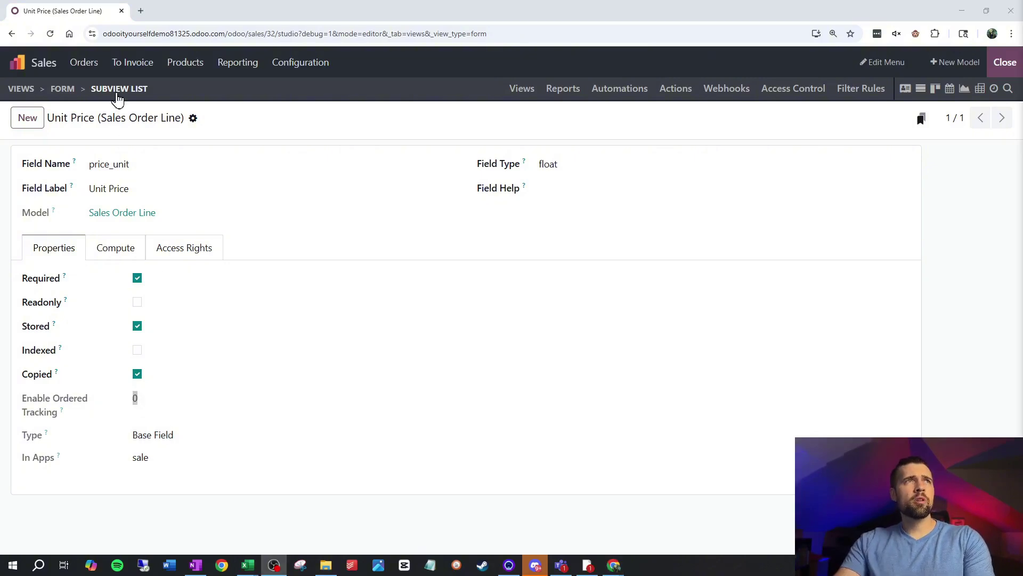
Find 'unit' among existing fields and add x_studio_unit_price as an order lines column
click(117, 99)
click(79, 120)
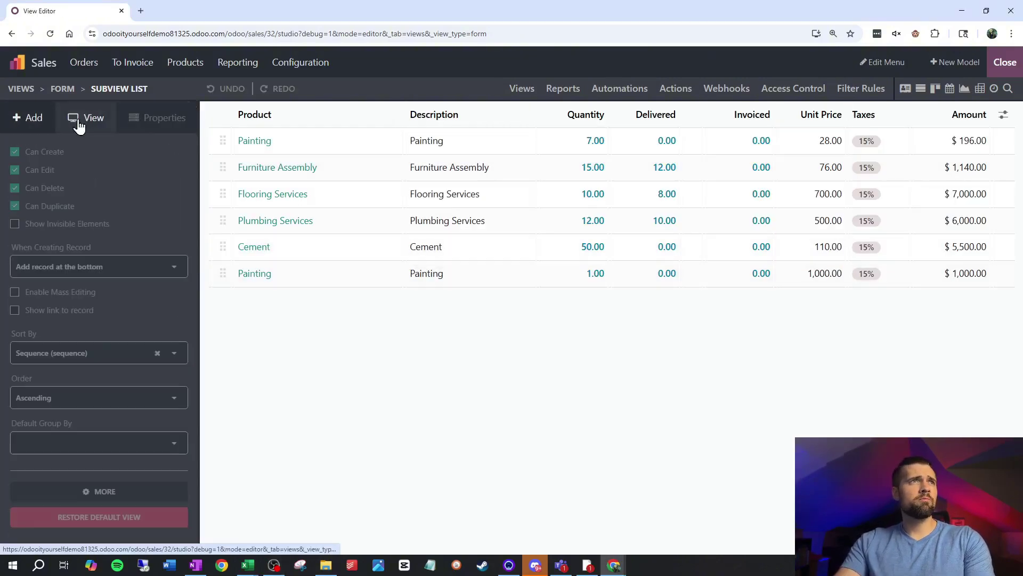
click(32, 118)
scroll(110, 229, down, 2)
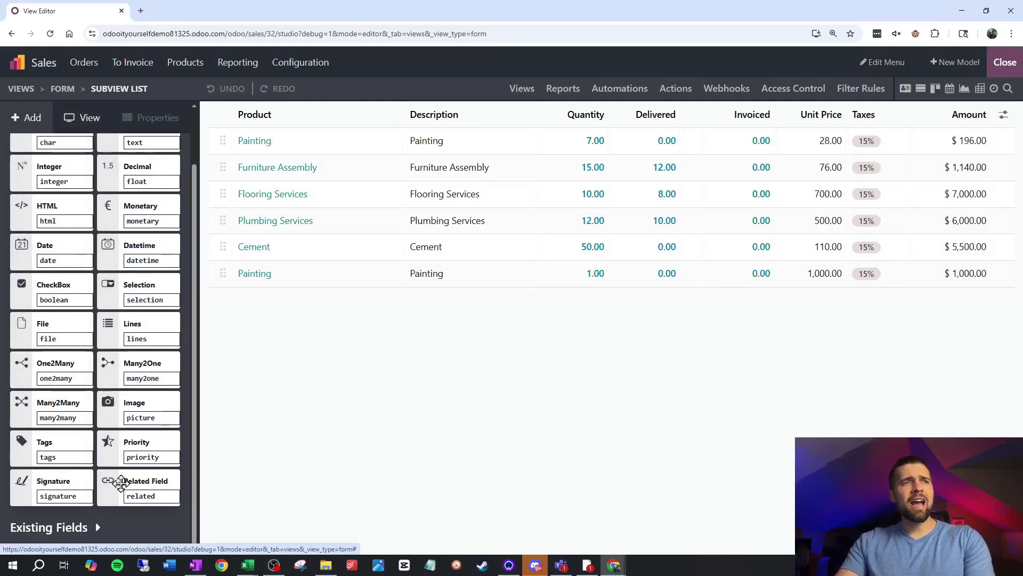
click(96, 528)
scroll(106, 400, down, 5)
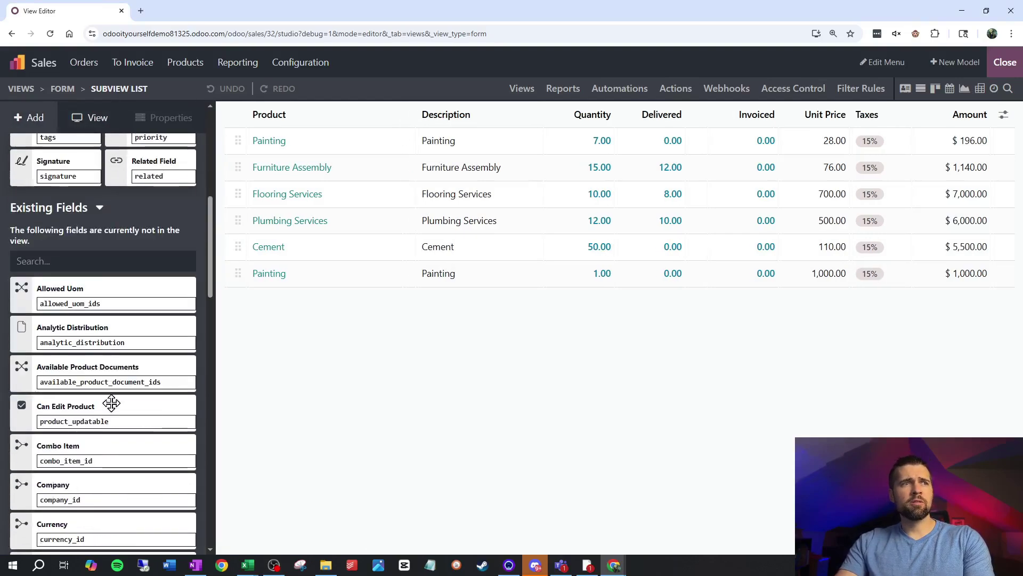
click(101, 261)
text(unit)
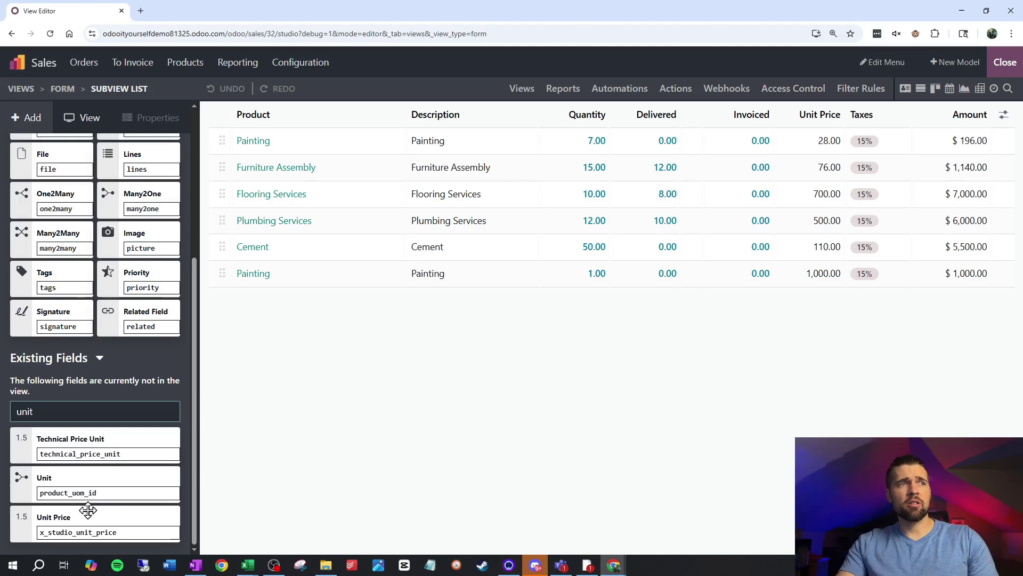
drag(91, 527, 829, 144)
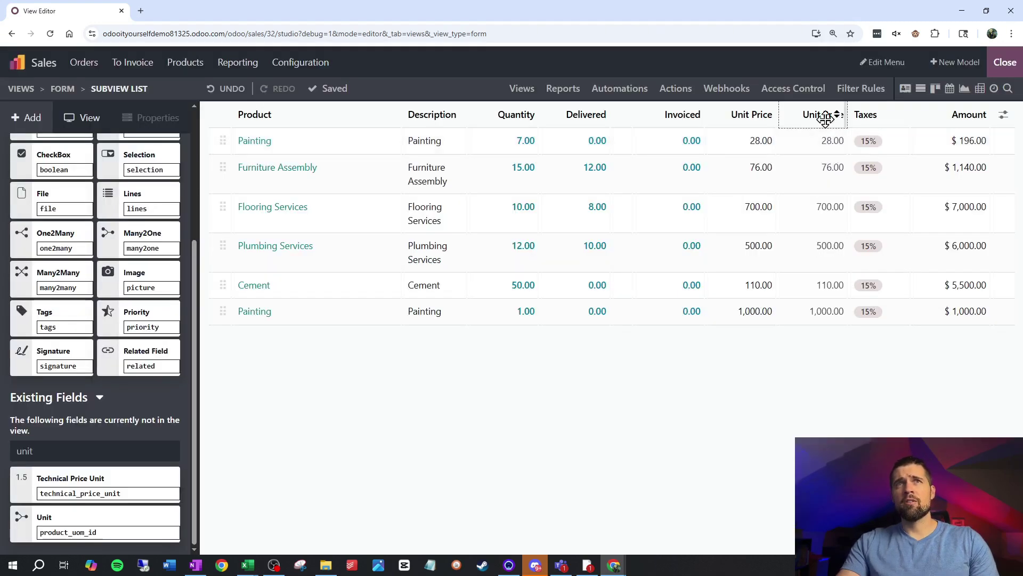
Open the full definition of the new x_studio_unit_price field
click(825, 118)
scroll(112, 364, down, 6)
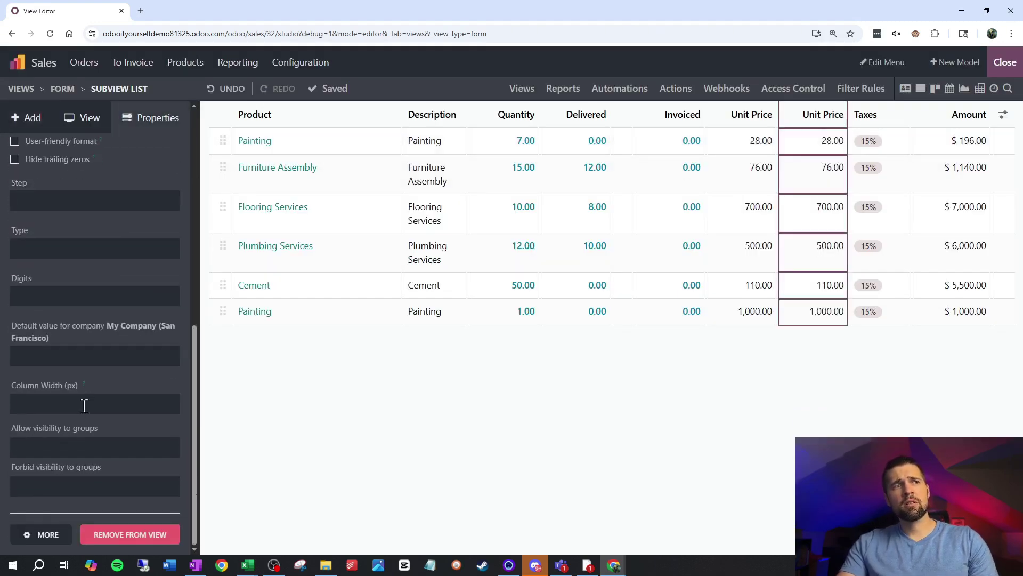
click(49, 542)
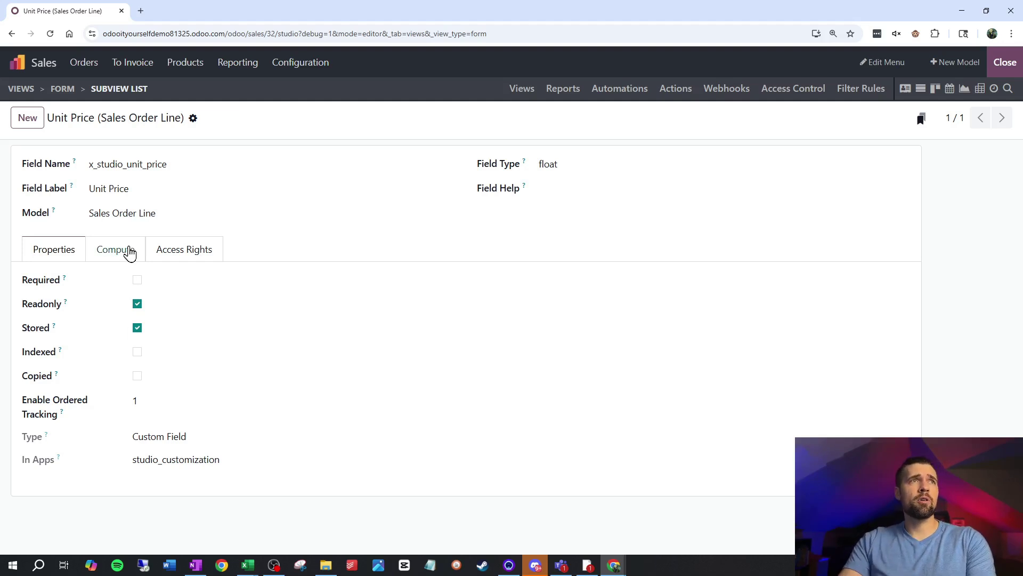
Check how the custom Unit Price field is computed, then open the Sales Order Line model definition
click(130, 252)
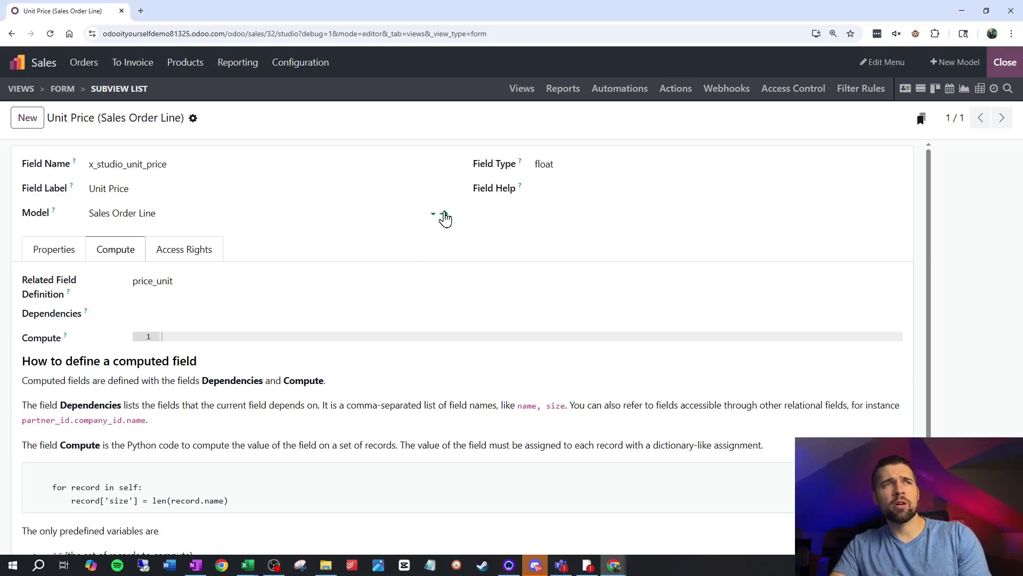
click(445, 216)
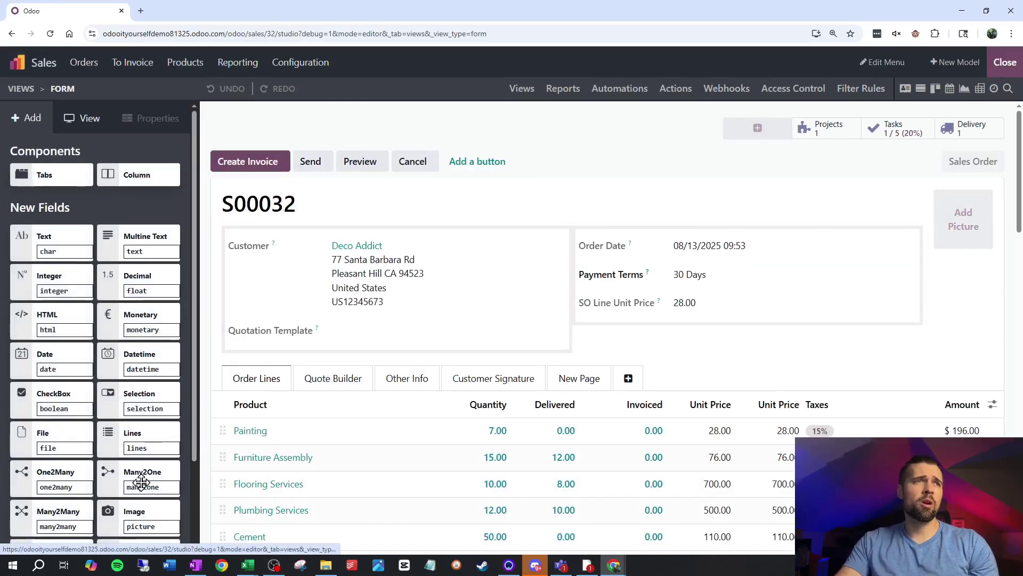
Add a text field labelled 'Sales Order Nickname' below SO Line Unit Price
drag(64, 254, 658, 347)
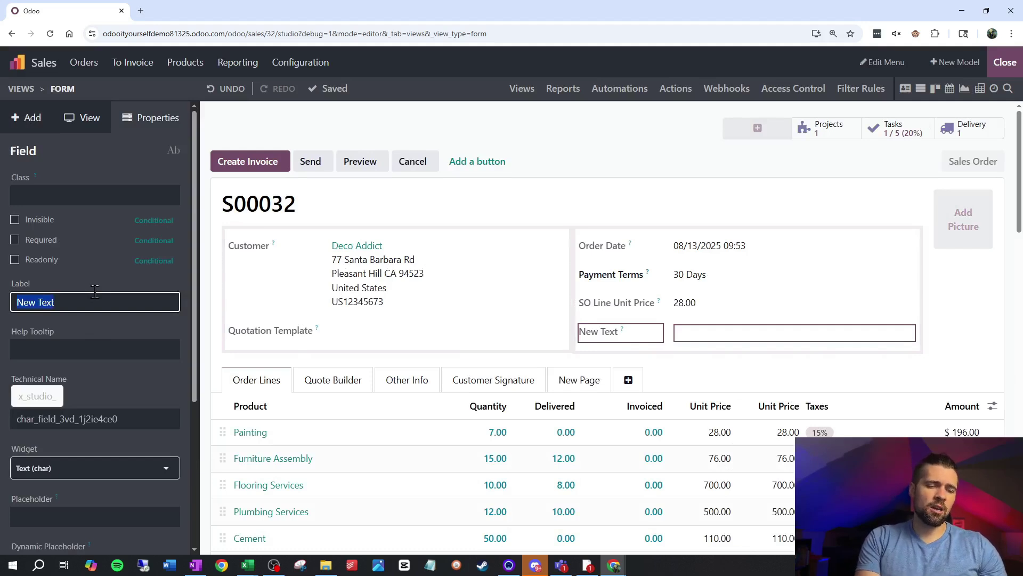
text(Sales Ord)
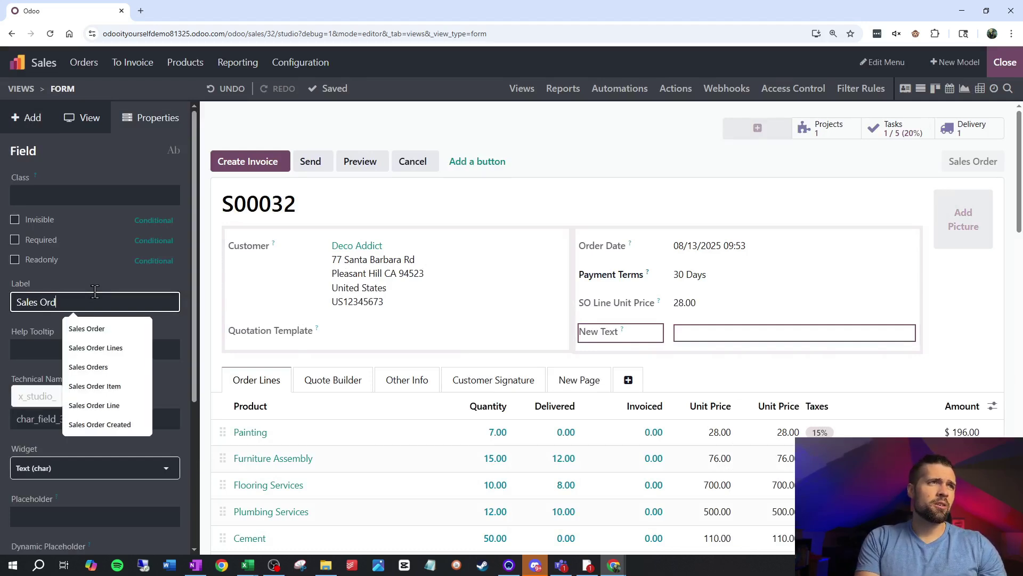
text(er Nickname)
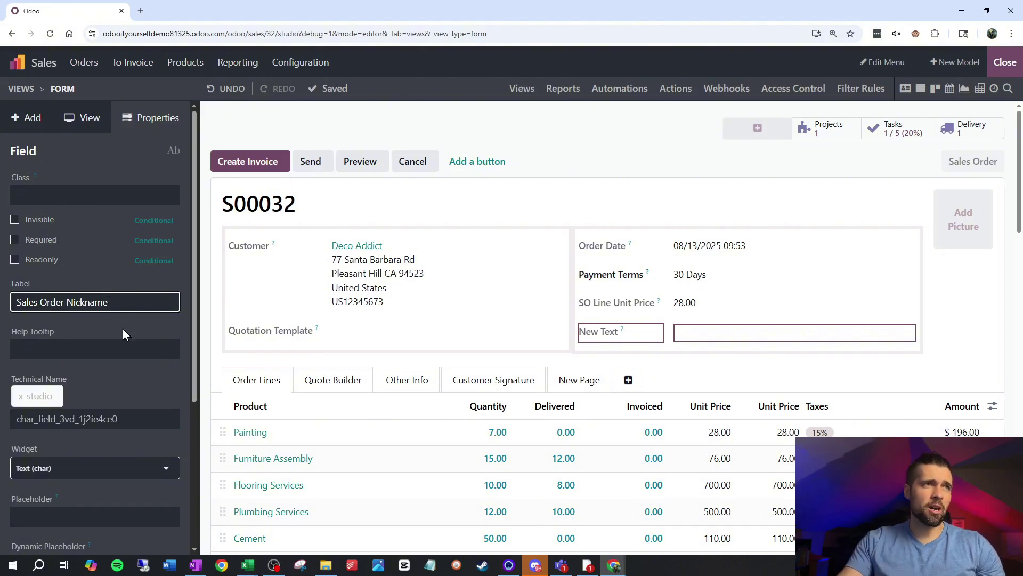
click(123, 328)
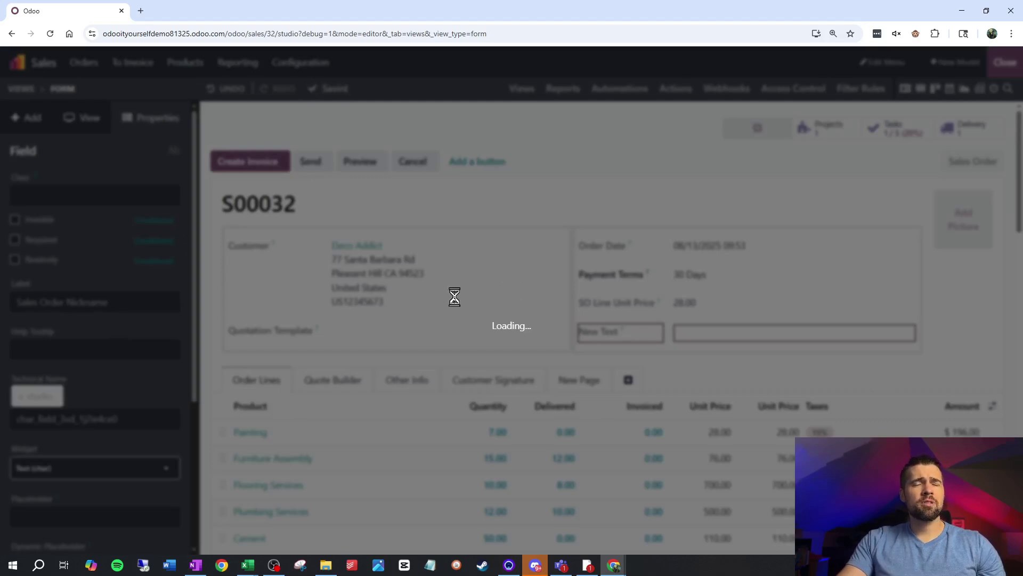
Set the nickname field's Enable Ordered Tracking to 1 and save its definition
scroll(86, 427, down, 5)
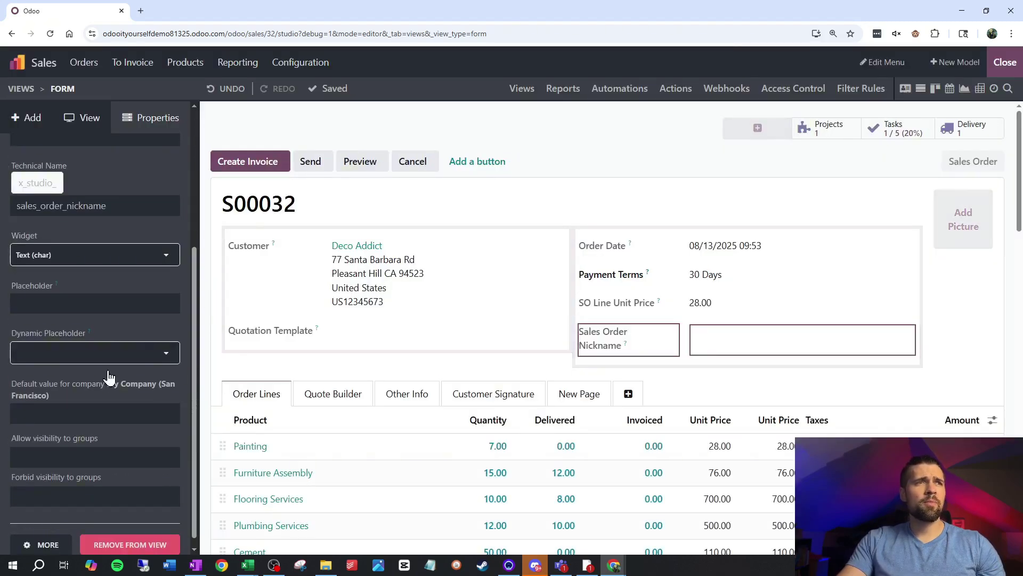
click(49, 535)
click(139, 399)
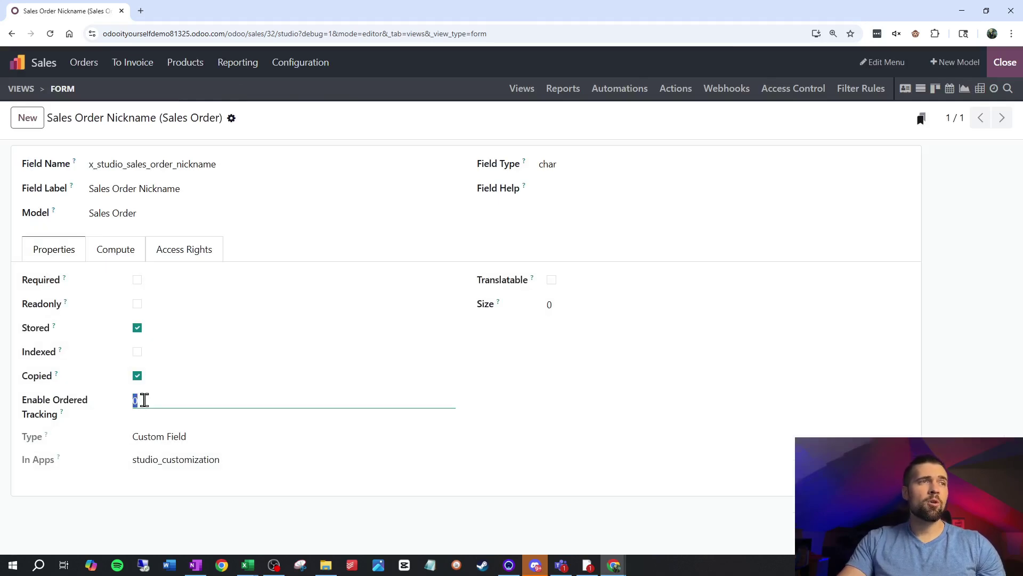
click(254, 118)
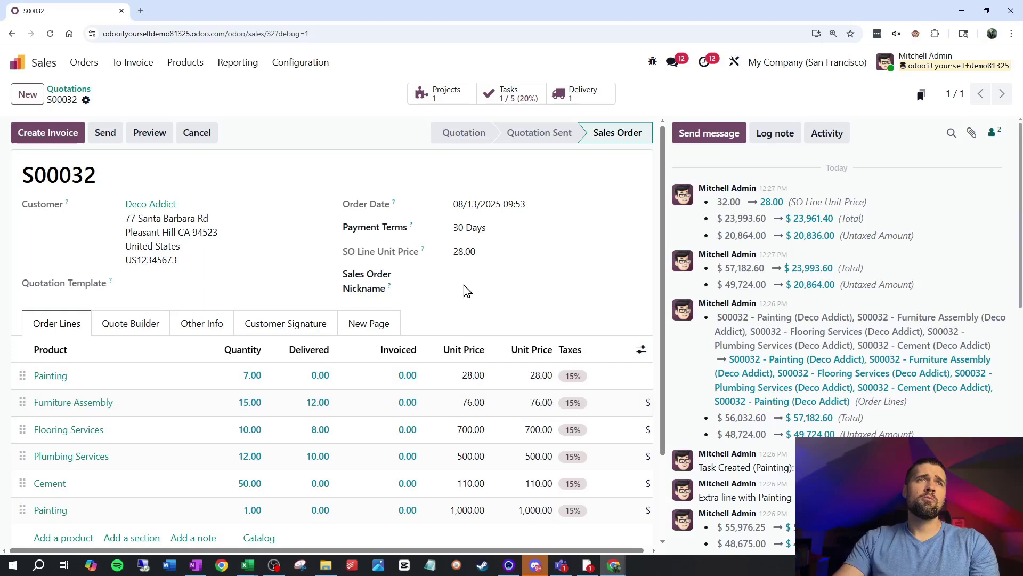
Leave Studio, set S00032's Sales Order Nickname to 'The best one' and save
click(466, 277)
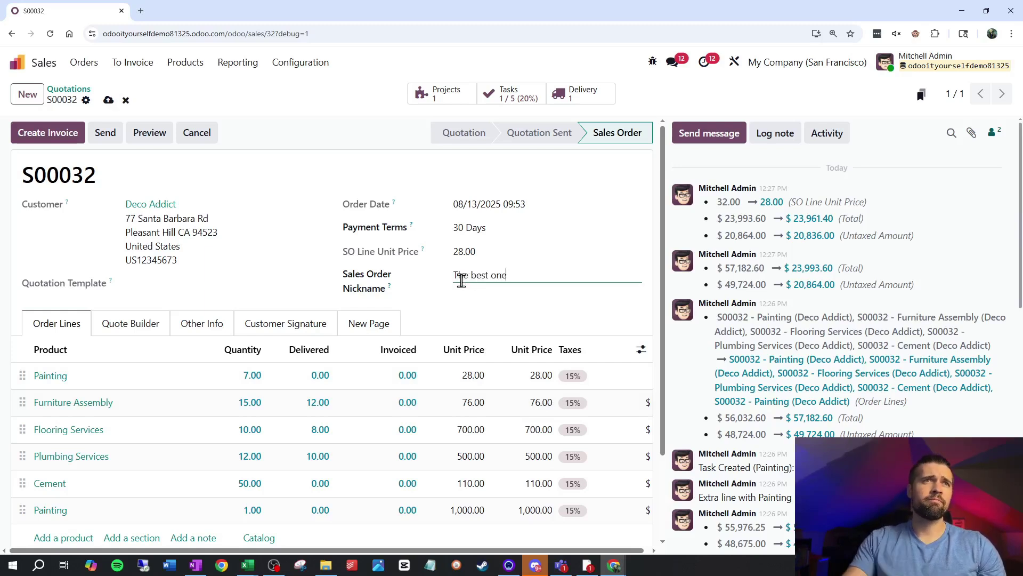
click(108, 100)
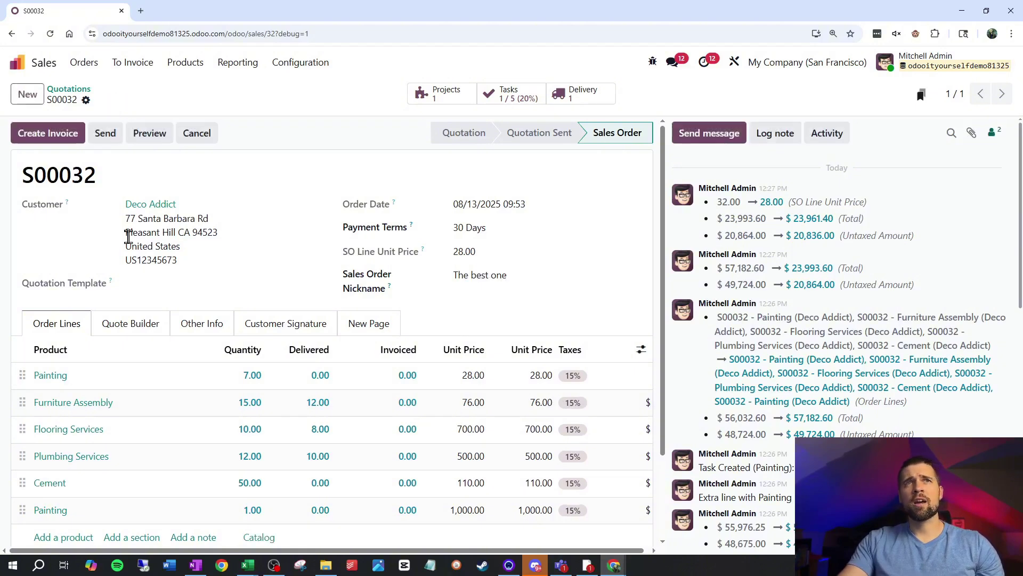
Duplicate the sales order tab and open the Audit Trail by searching 'audit trail' from Home
right_click(59, 12)
click(85, 105)
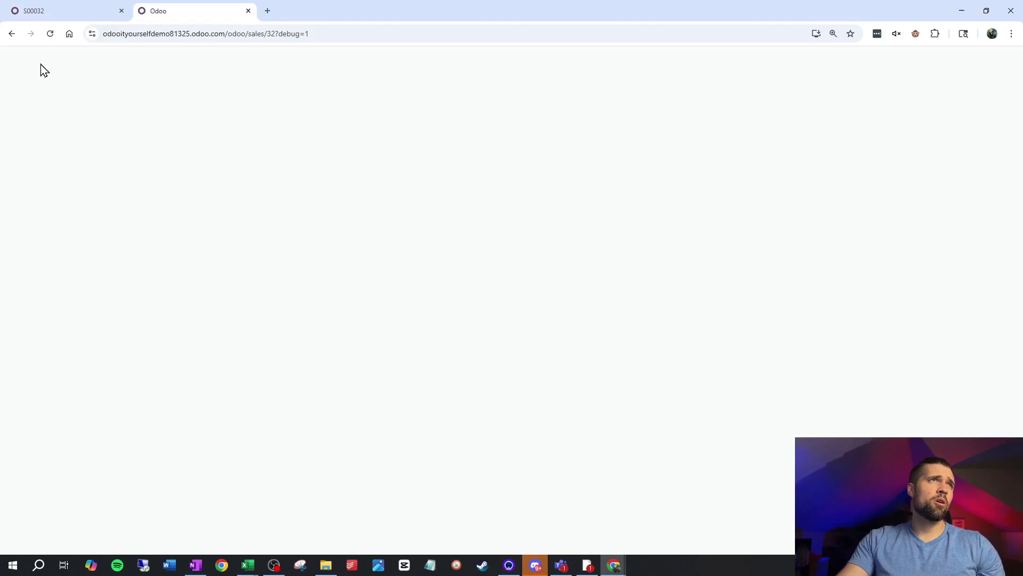
click(38, 66)
text(aud)
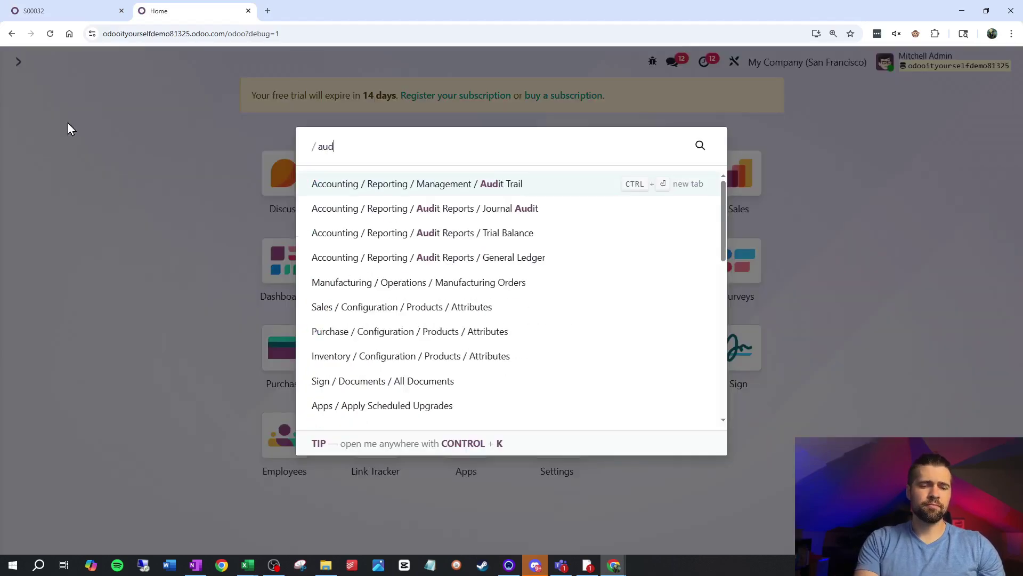
text(it trail)
key(Return)
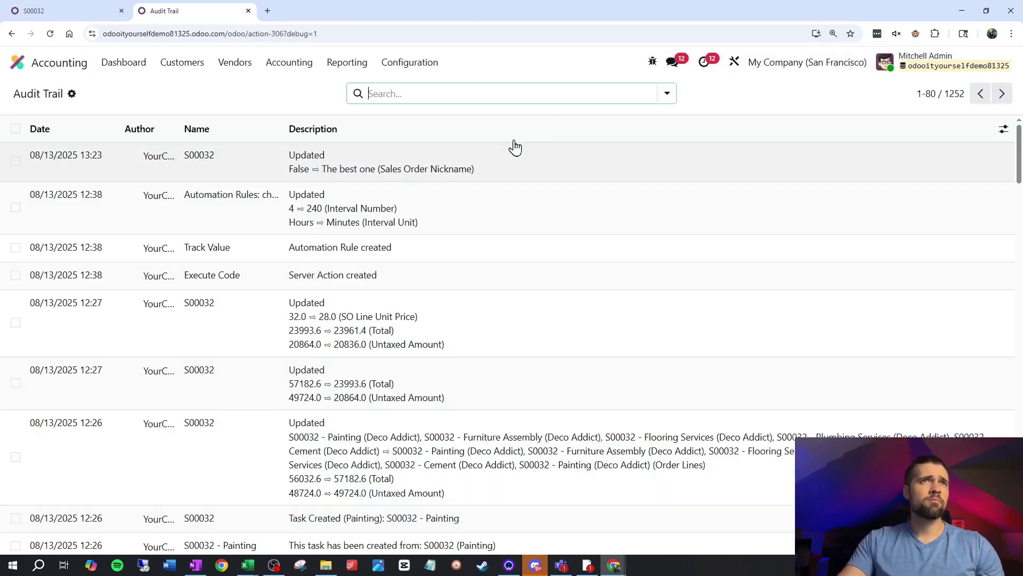